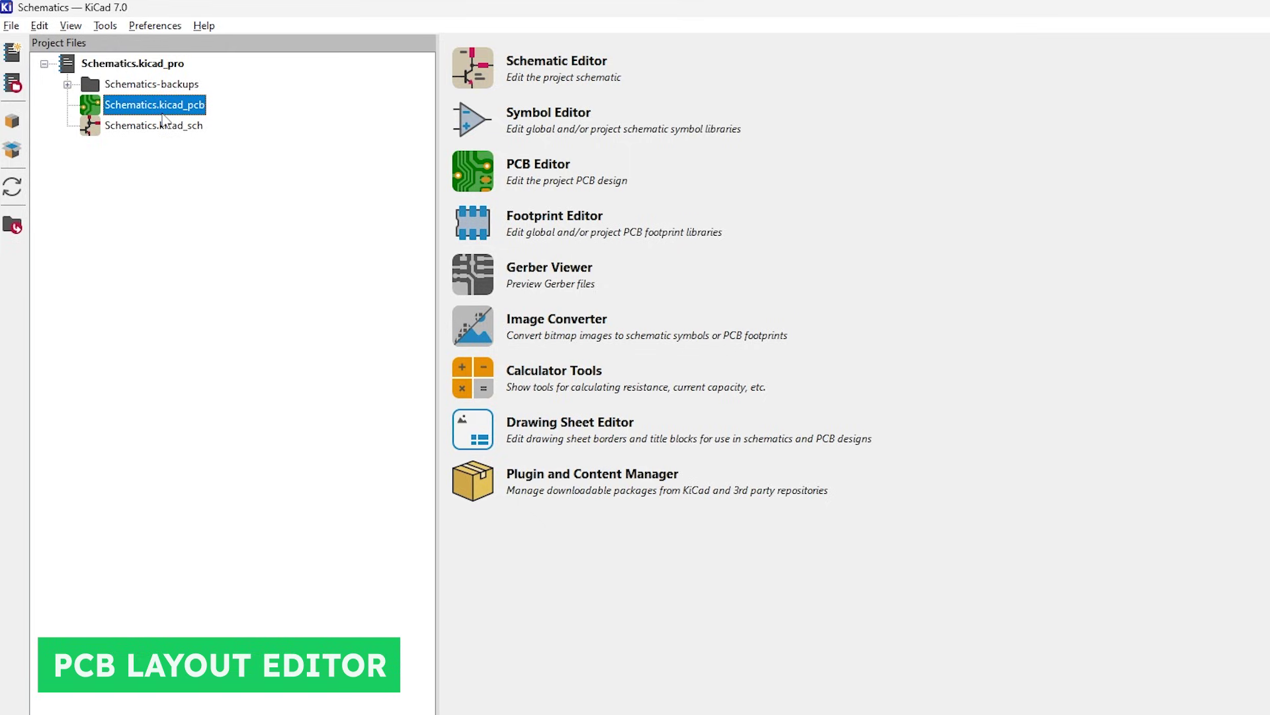
- Open Schematics.kicad_sch and launch the PCB Editor, panning around the empty board page
{"action": "double_click", "coordinate": [151, 127]}
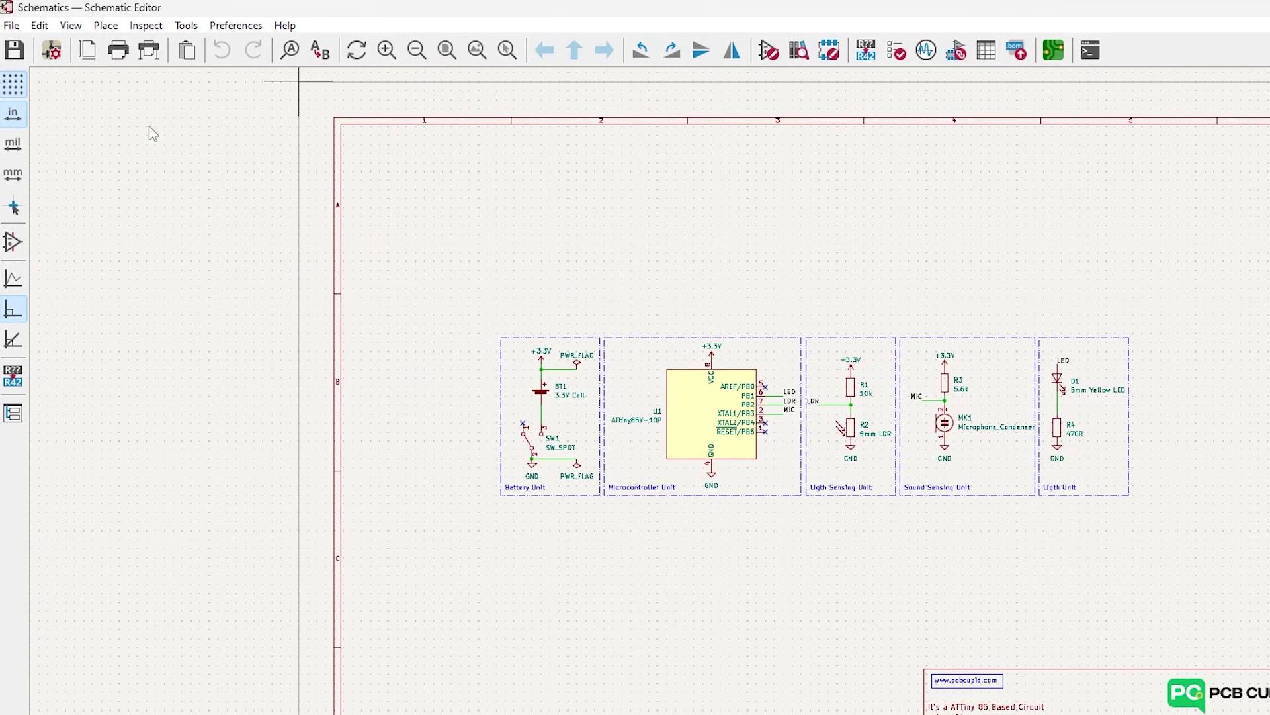
{"action": "left_click", "coordinate": [1049, 61]}
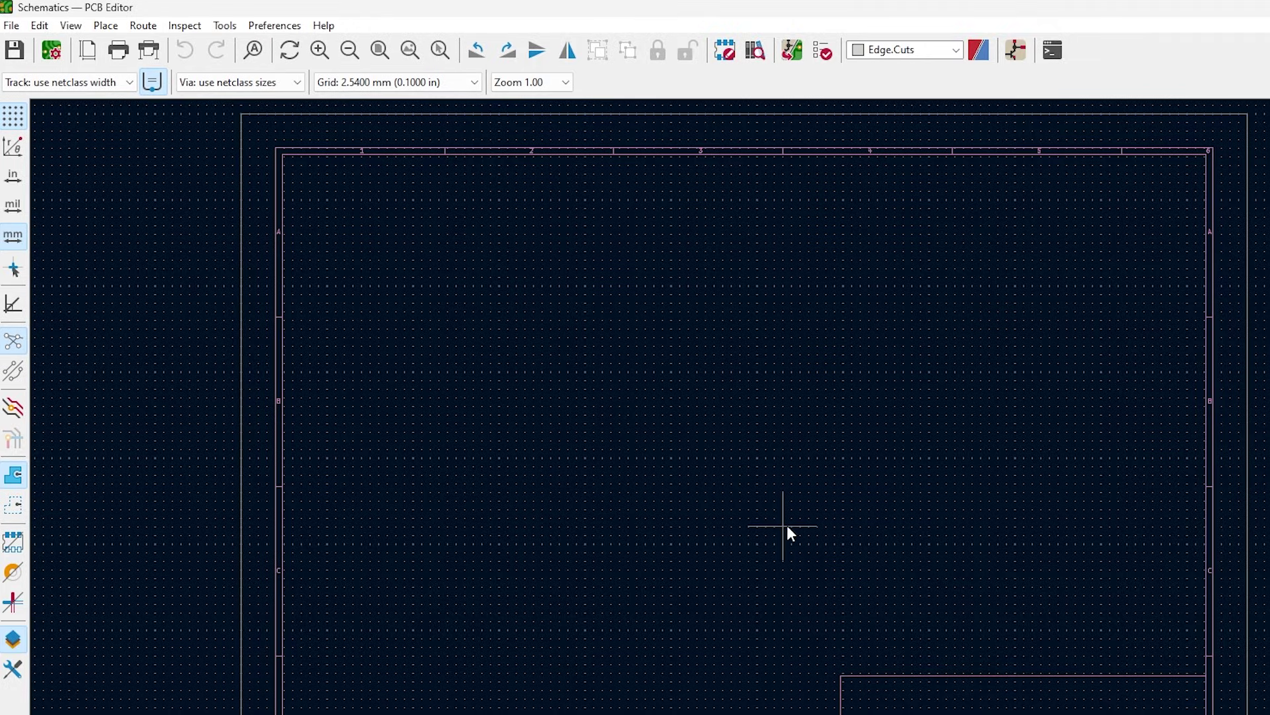
{"action": "scroll", "coordinate": [744, 467], "scroll_direction": "down", "scroll_amount": 3}
{"action": "scroll", "coordinate": [743, 468], "scroll_direction": "up", "scroll_amount": 3}
{"action": "scroll", "coordinate": [744, 467], "scroll_direction": "down", "scroll_amount": 3}
{"action": "middle_click_drag", "start_coordinate": [732, 434], "coordinate": [622, 463]}
{"action": "scroll", "coordinate": [622, 464], "scroll_direction": "up", "scroll_amount": 3}
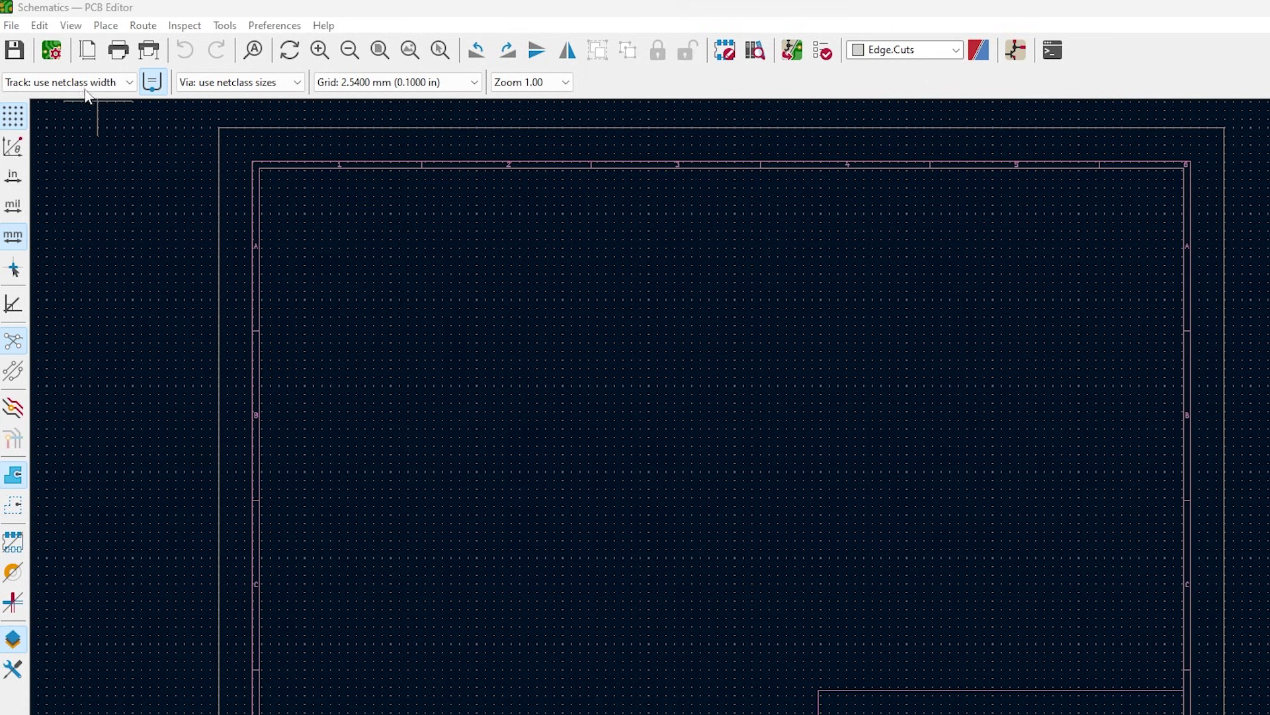
- Open Board Setup at Board Editor Layers and inspect the B.Cu layer name
{"action": "left_click", "coordinate": [53, 52]}
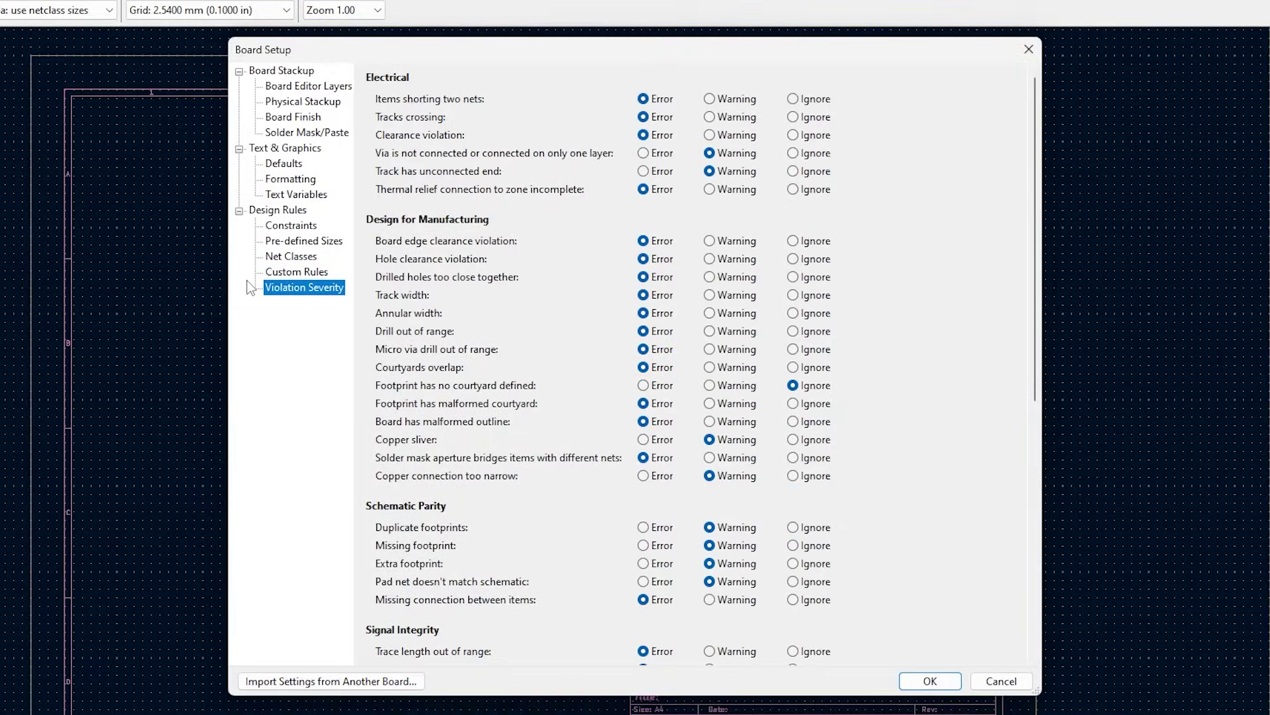
{"action": "left_click", "coordinate": [281, 76]}
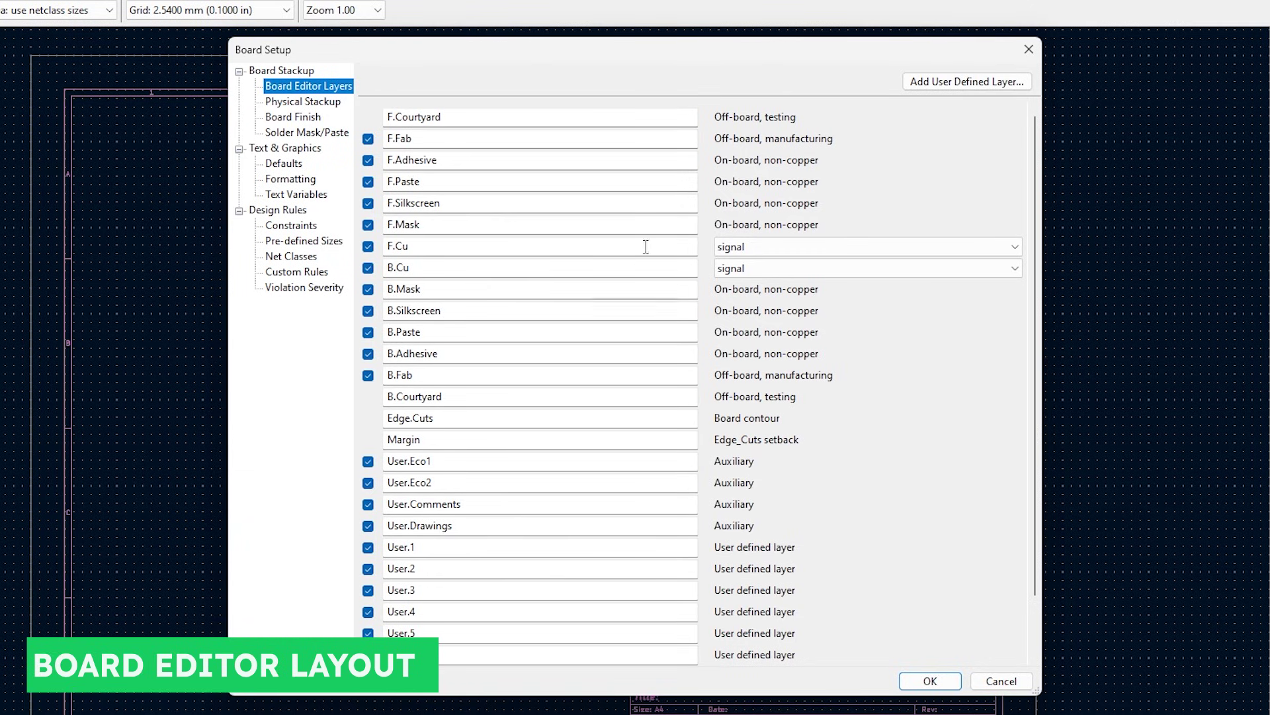
{"action": "key", "text": "Tab"}
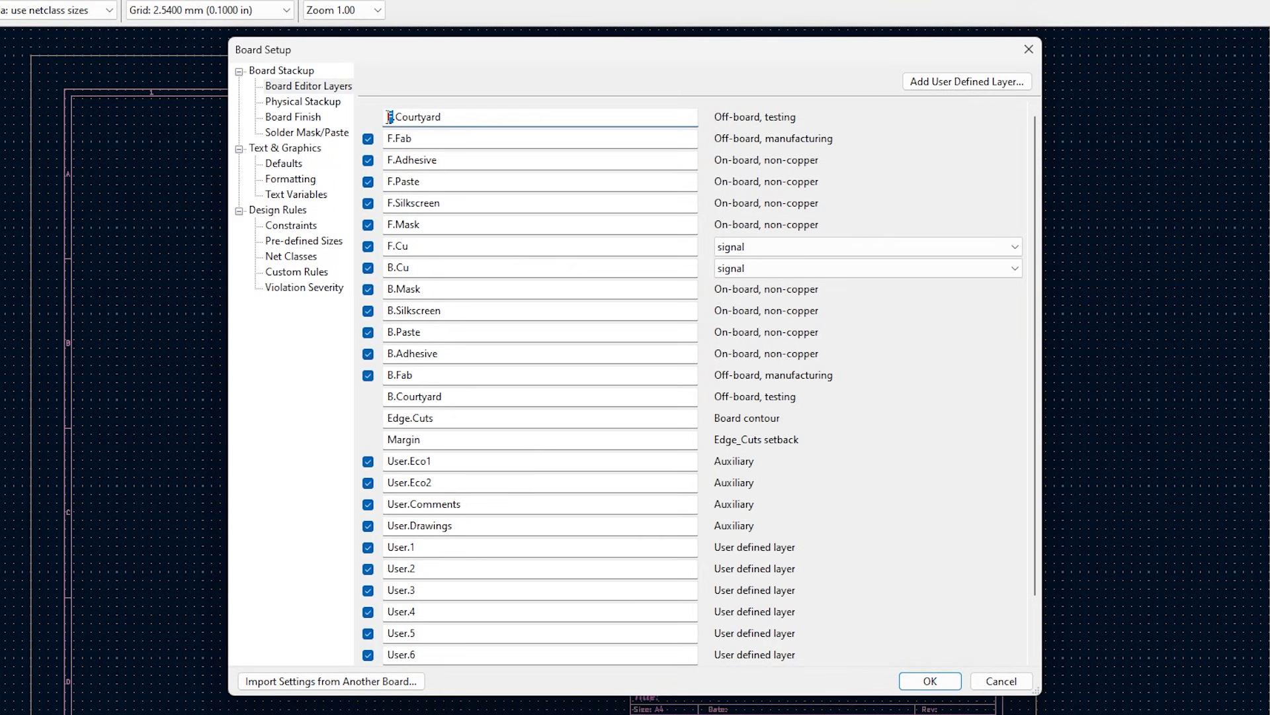
{"action": "left_click", "coordinate": [394, 267]}
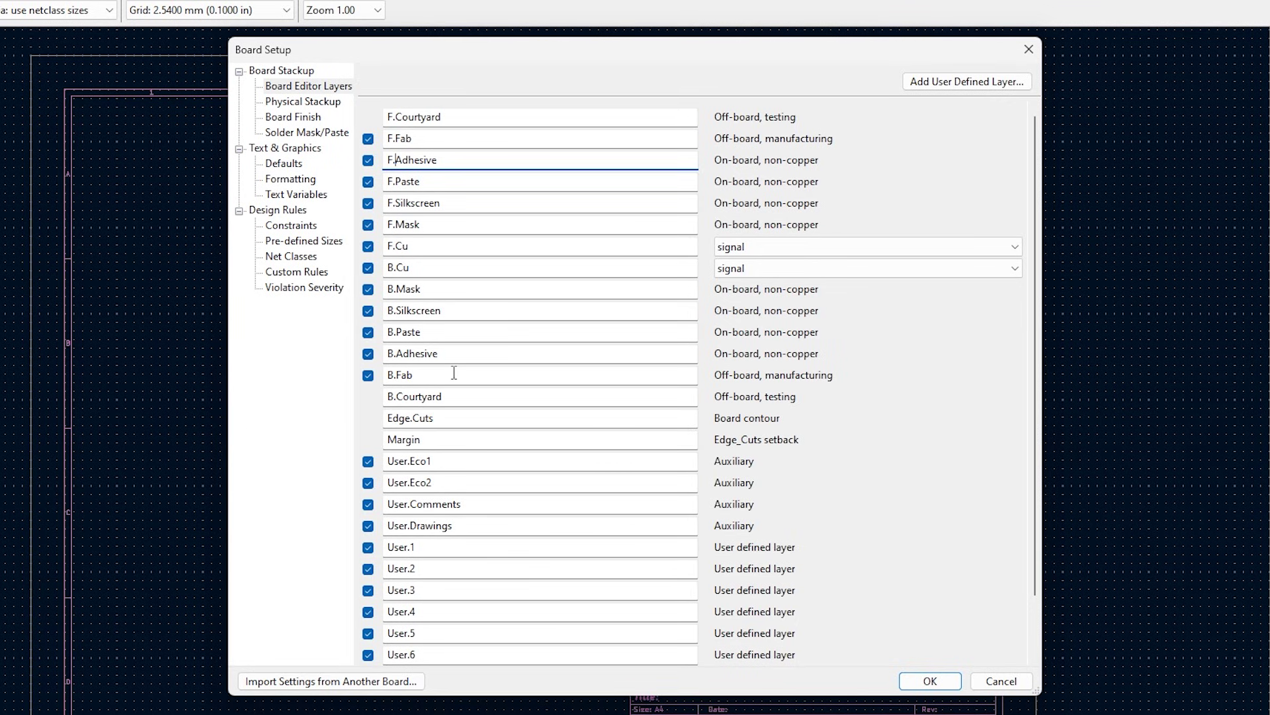
- Select the F.Courtyard and B.Courtyard layer names in the list to review them
{"action": "scroll", "coordinate": [463, 380], "scroll_direction": "down", "scroll_amount": 3}
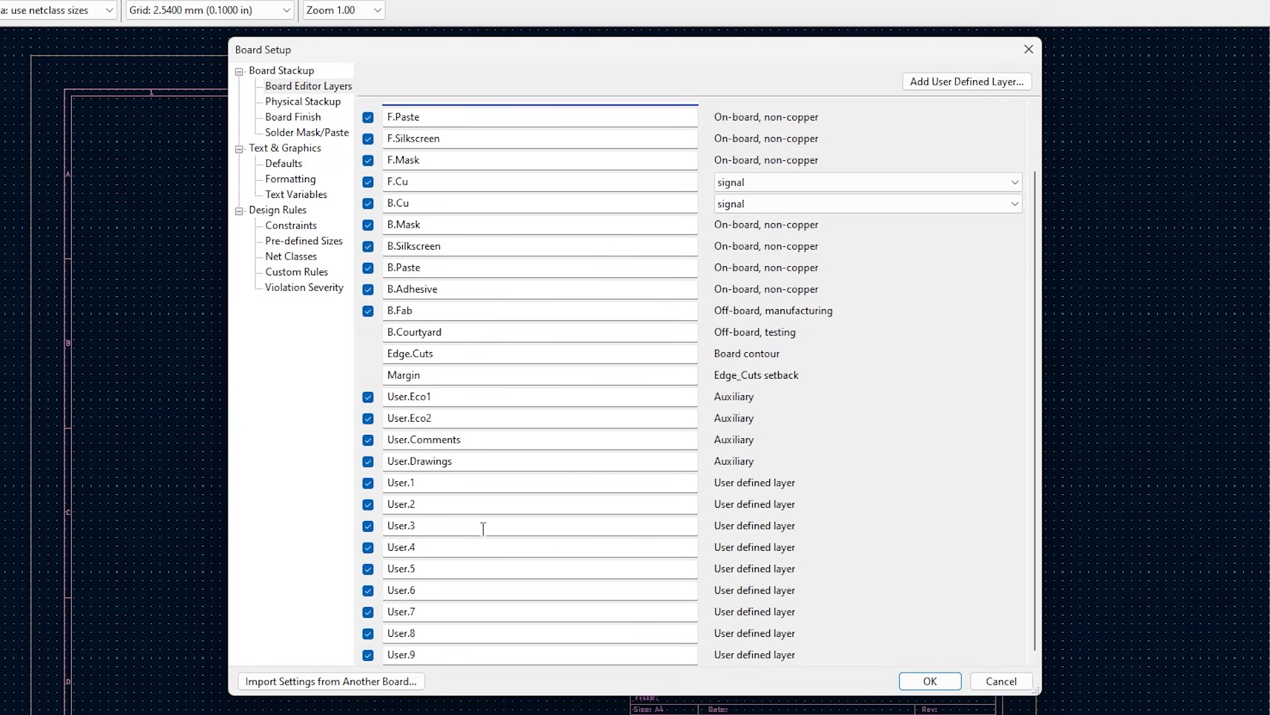
{"action": "scroll", "coordinate": [479, 533], "scroll_direction": "up", "scroll_amount": 3}
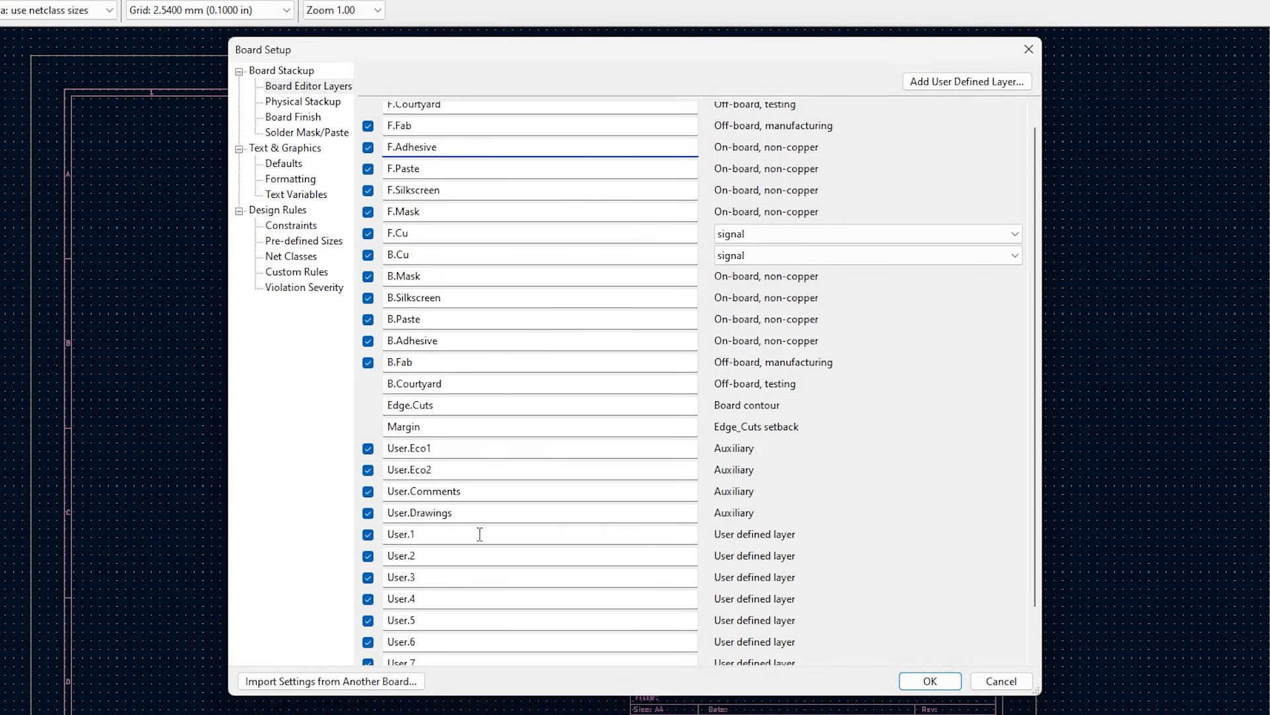
{"action": "scroll", "coordinate": [480, 533], "scroll_direction": "up", "scroll_amount": 1}
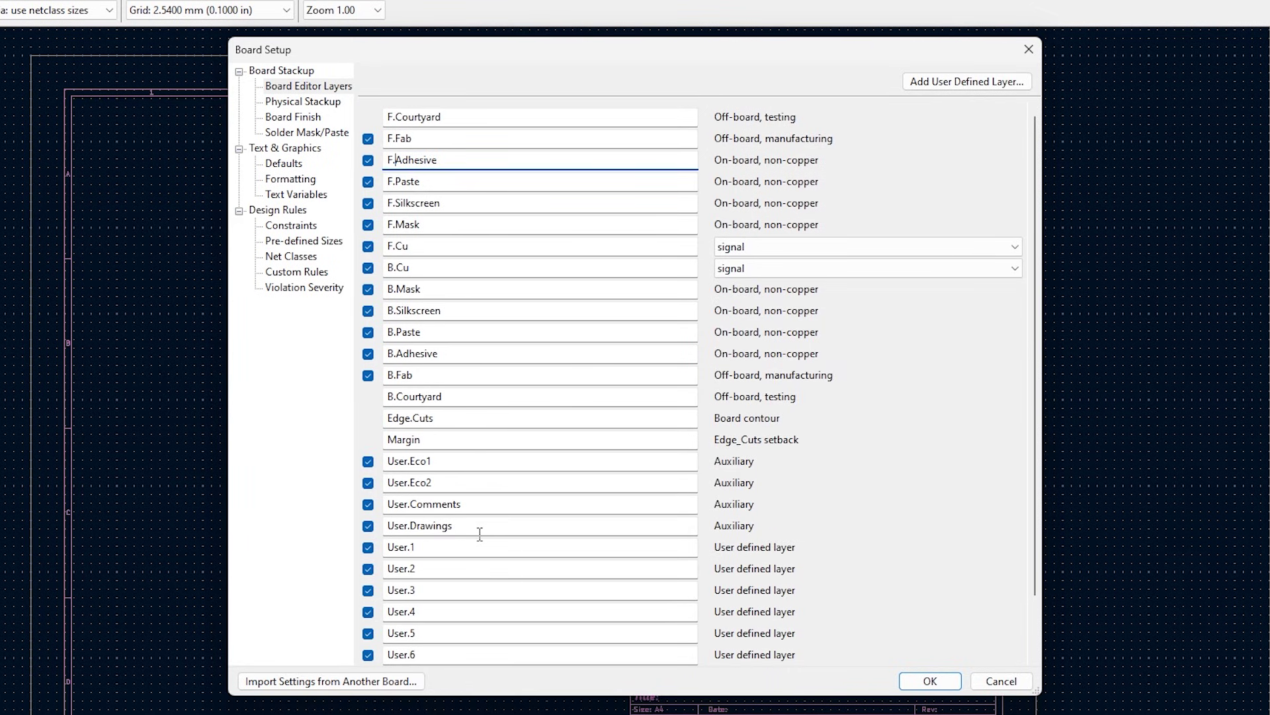
{"action": "left_click", "coordinate": [467, 117]}
{"action": "left_click_drag", "start_coordinate": [468, 116], "coordinate": [354, 116]}
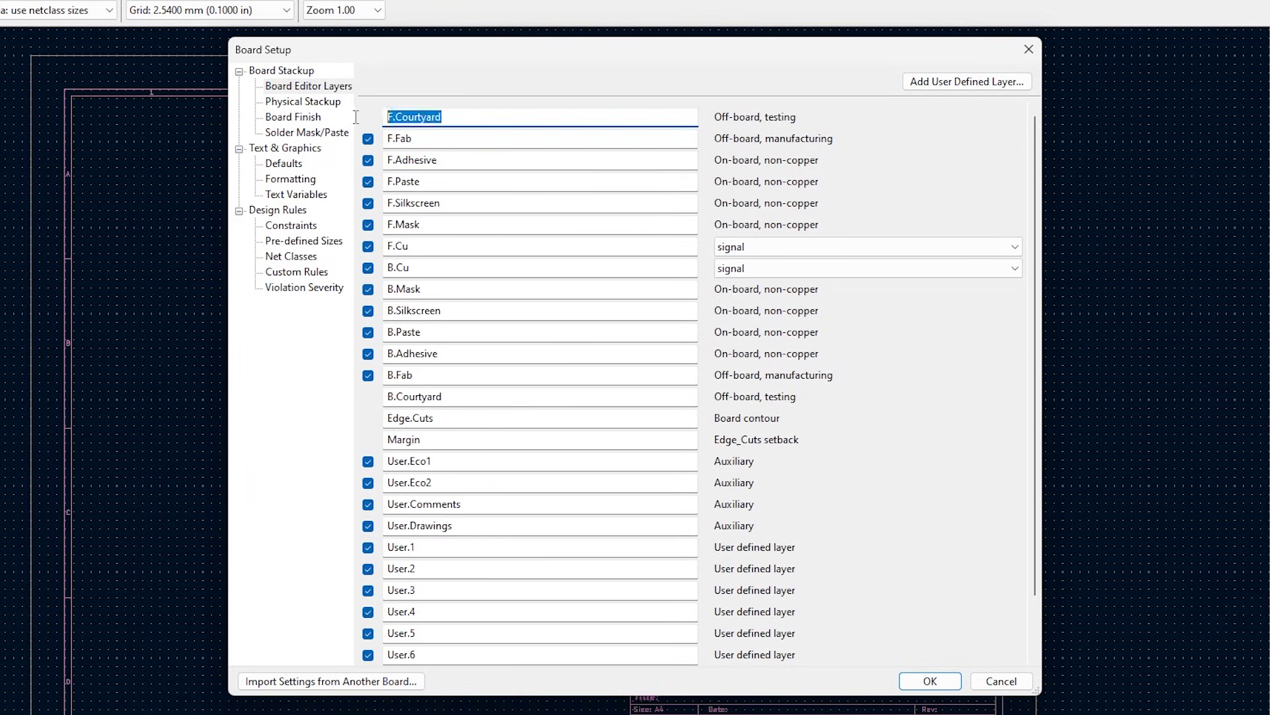
{"action": "left_click_drag", "start_coordinate": [468, 395], "coordinate": [346, 398]}
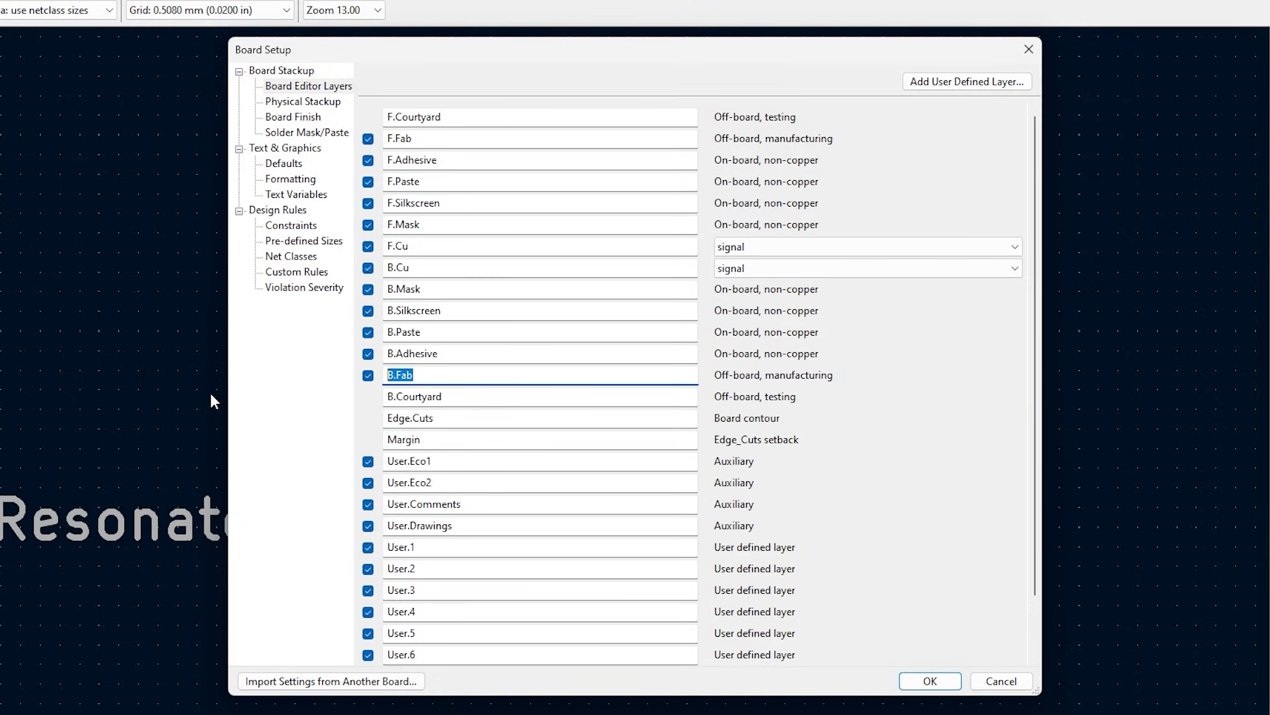
- Uncheck the B.Fab, F.Fab, B.Adhesive and F.Adhesive layers
{"action": "left_click", "coordinate": [368, 375]}
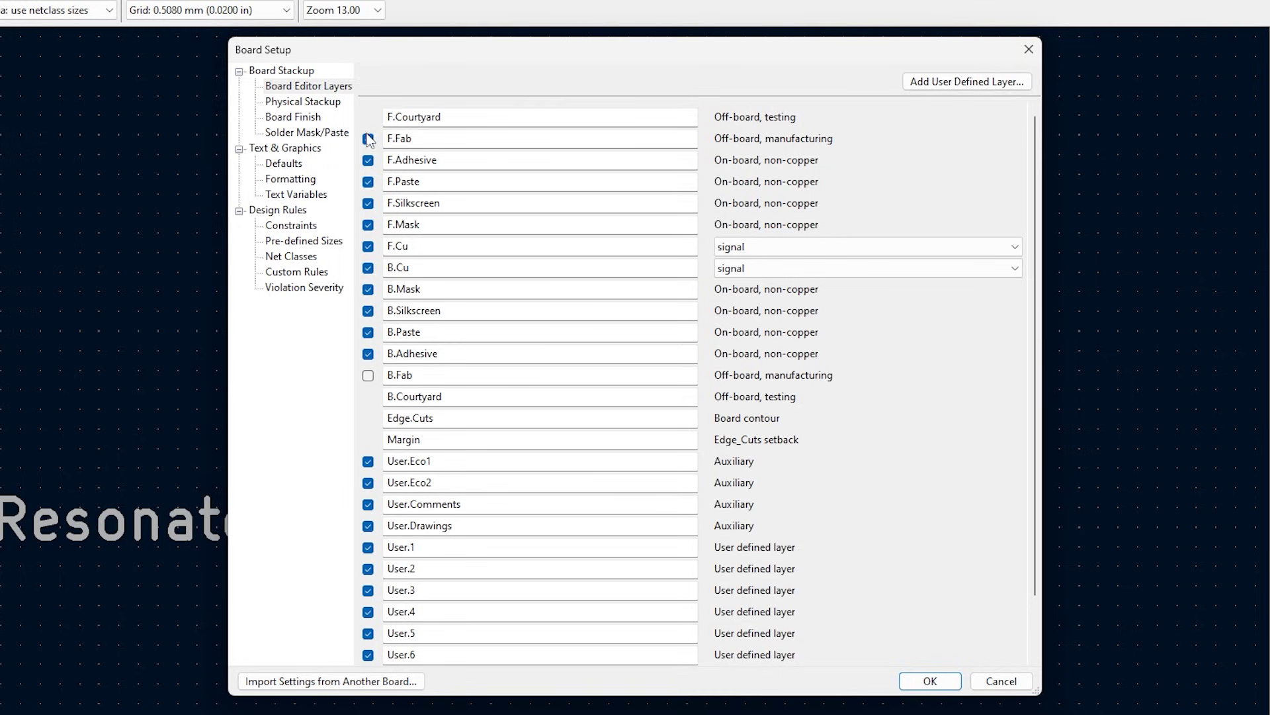
{"action": "left_click", "coordinate": [368, 139]}
{"action": "left_click", "coordinate": [368, 354]}
{"action": "left_click", "coordinate": [368, 161]}
- Review the F.Cu, B.Cu, B.Mask, B.Silkscreen, Edge.Cuts and Margin layer names
{"action": "left_click", "coordinate": [412, 247]}
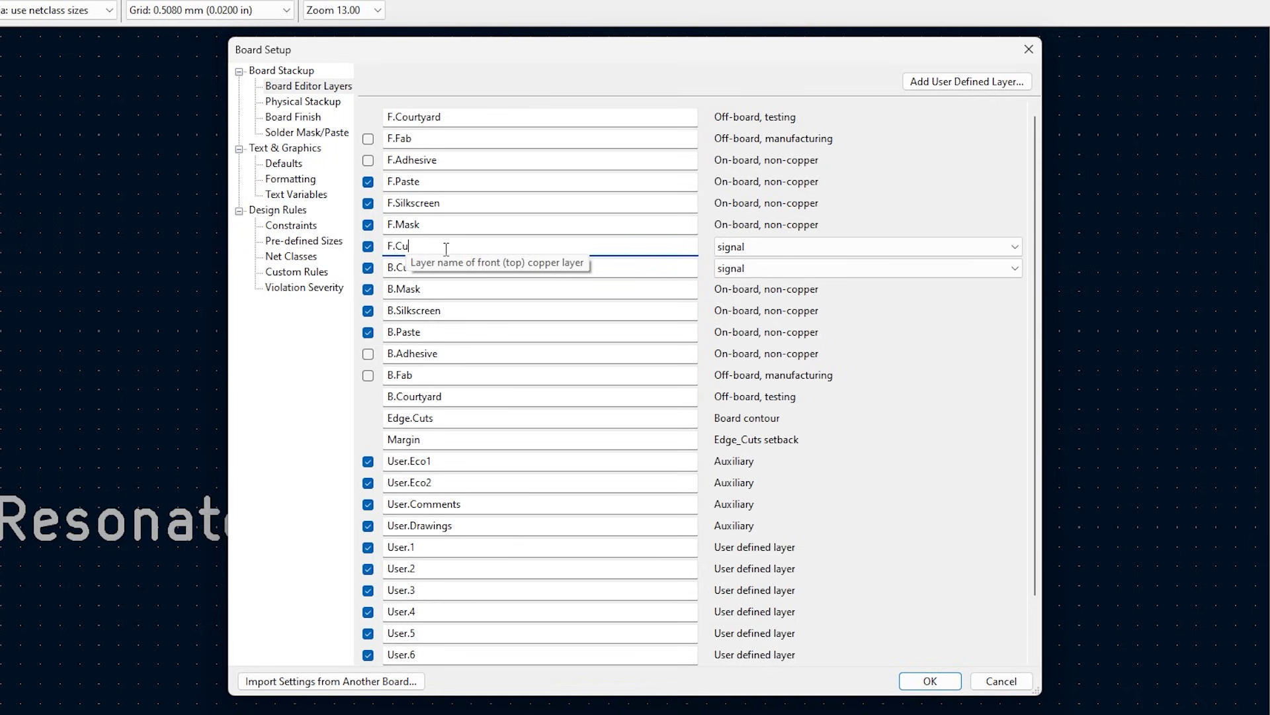
{"action": "left_click", "coordinate": [427, 268]}
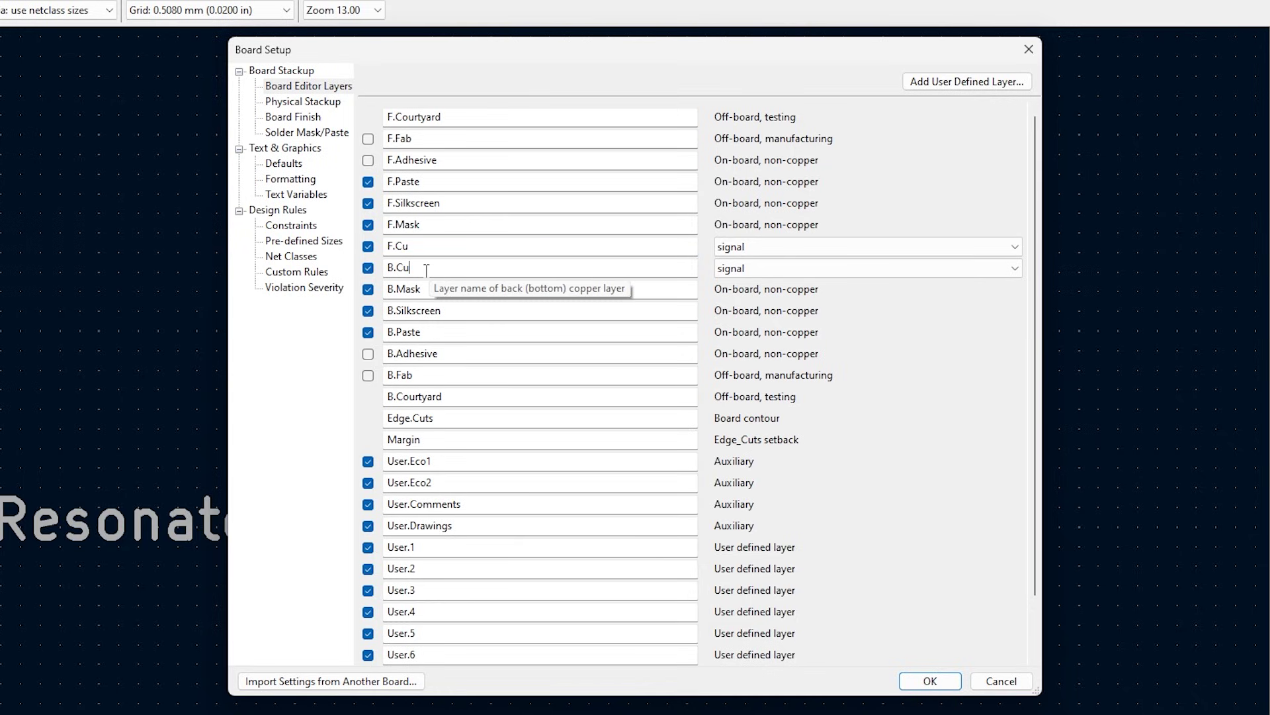
{"action": "double_click", "coordinate": [427, 286]}
{"action": "left_click", "coordinate": [426, 309]}
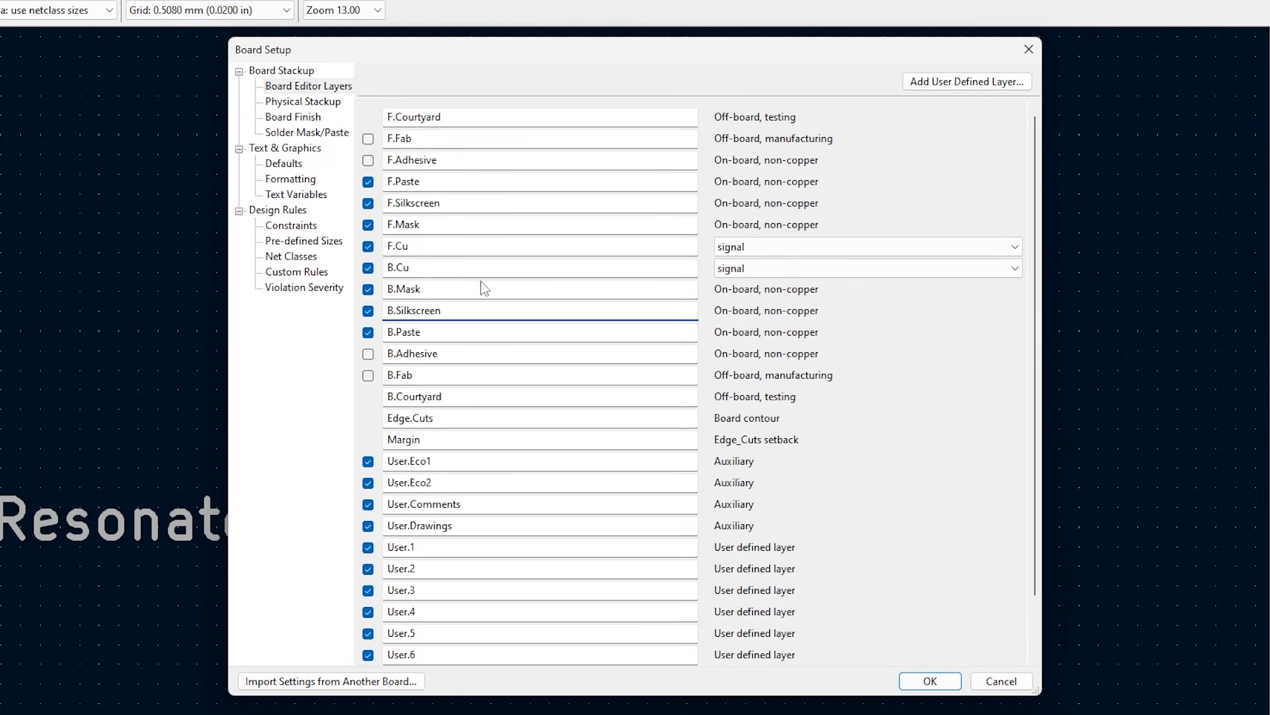
{"action": "scroll", "coordinate": [482, 284], "scroll_direction": "down", "scroll_amount": 3}
{"action": "left_click", "coordinate": [446, 362]}
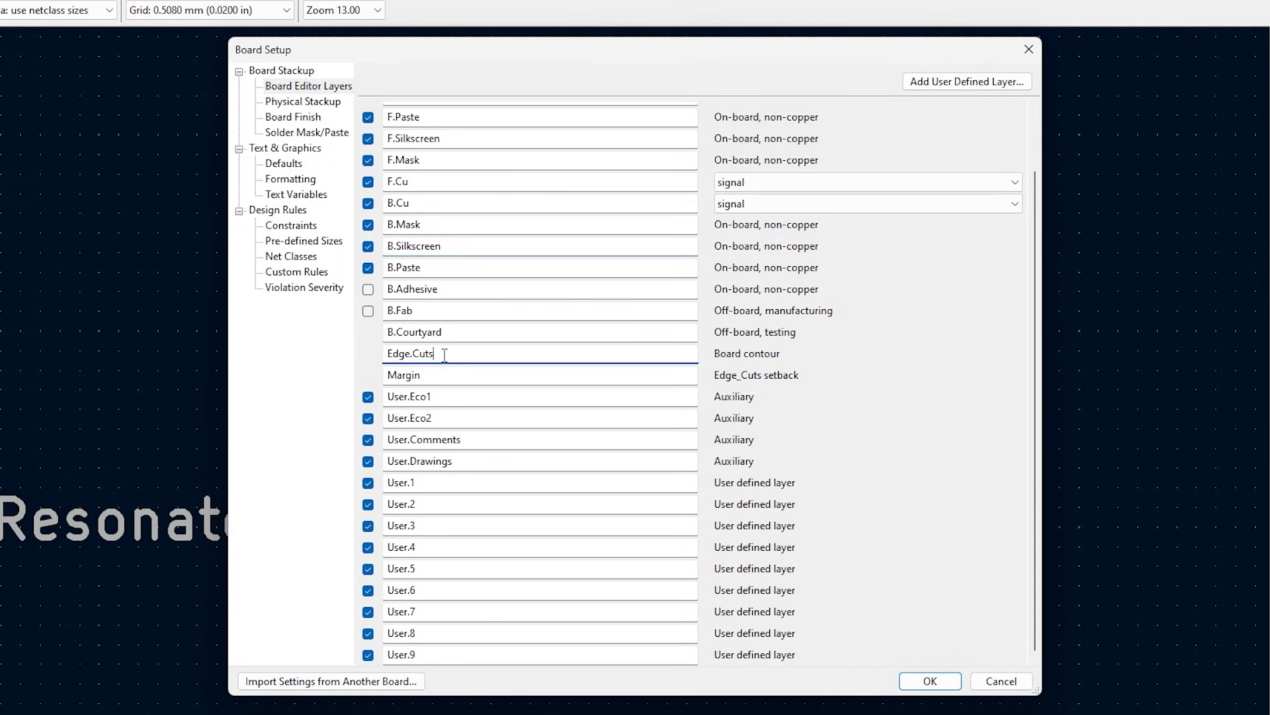
{"action": "key", "text": "ctrl+a"}
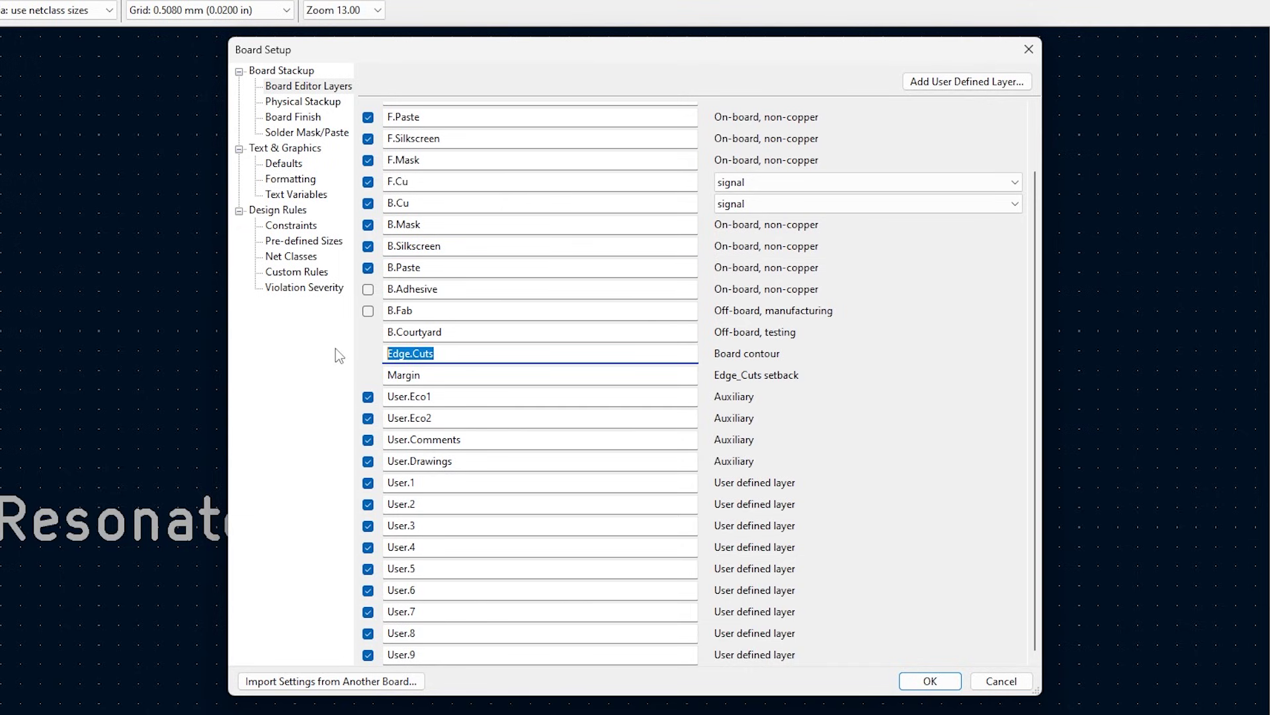
{"action": "key", "text": "Tab"}
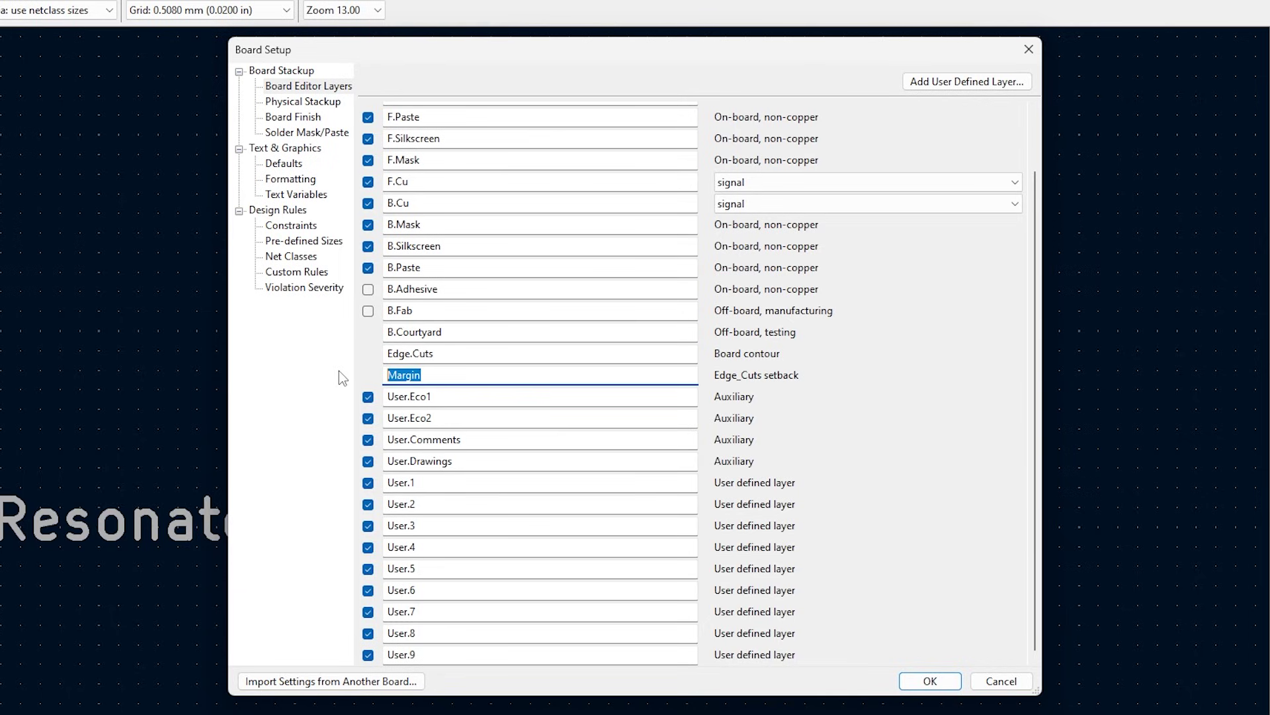
{"action": "key", "text": "Tab"}
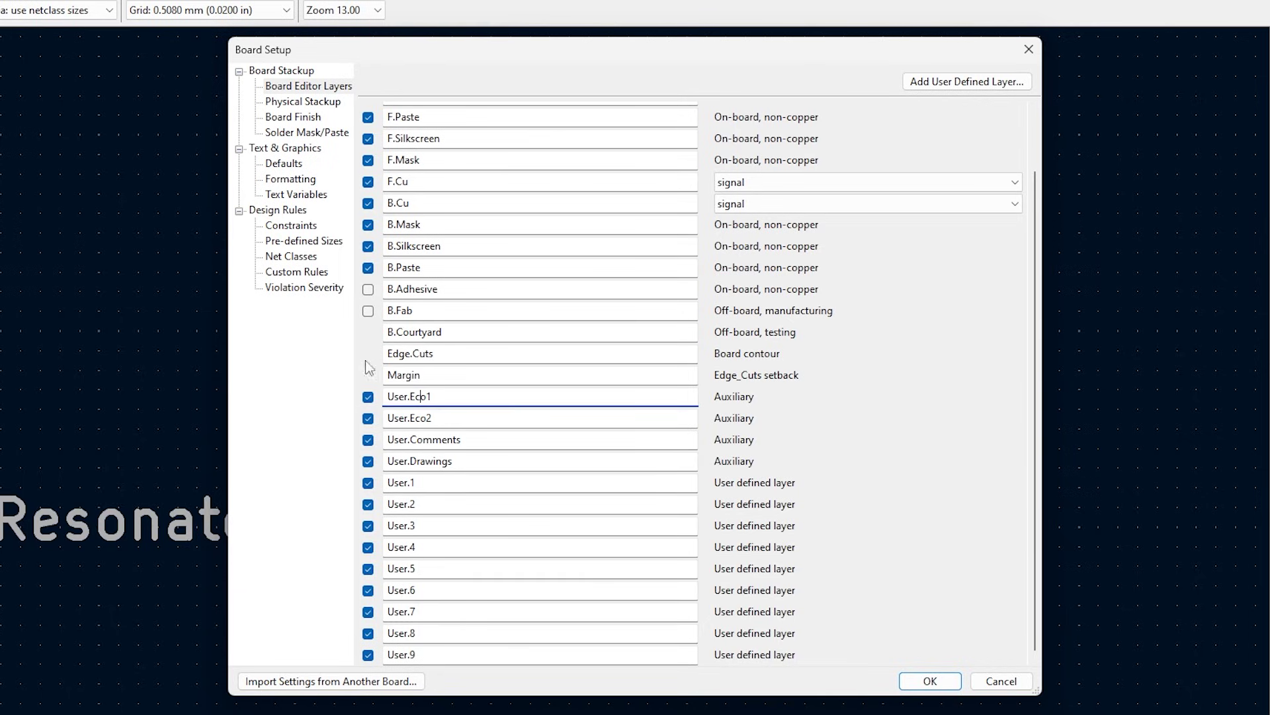
- Uncheck User.Eco1, User.Eco2, User.Comments and User.Drawings
{"action": "left_click", "coordinate": [368, 397]}
{"action": "left_click", "coordinate": [368, 418]}
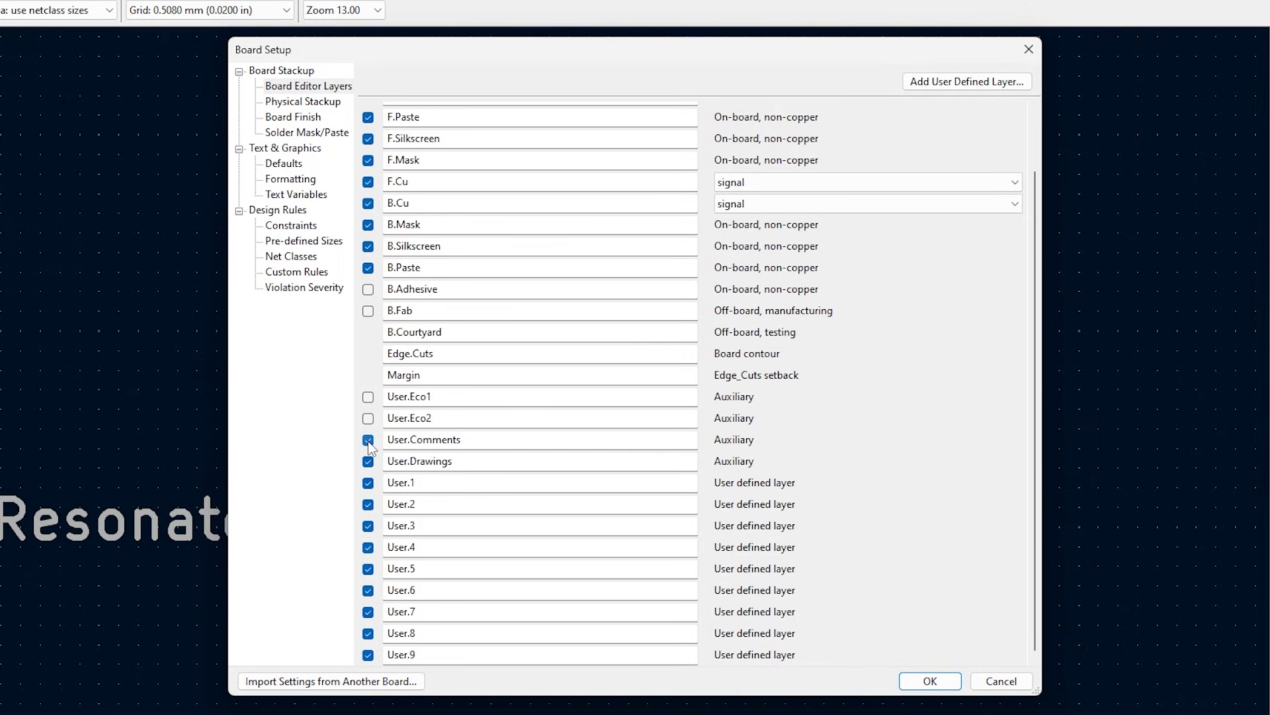
{"action": "left_click", "coordinate": [368, 440]}
{"action": "left_click", "coordinate": [368, 461]}
- Uncheck the User.1 through User.9 layers
{"action": "left_click", "coordinate": [368, 483]}
{"action": "left_click", "coordinate": [368, 504]}
{"action": "left_click", "coordinate": [368, 526]}
{"action": "left_click", "coordinate": [367, 547]}
{"action": "left_click", "coordinate": [368, 568]}
{"action": "left_click", "coordinate": [368, 611]}
{"action": "left_click", "coordinate": [368, 633]}
{"action": "left_click", "coordinate": [368, 654]}
- Apply the layer changes and accept that F.Fab footprint items become inaccessible
{"action": "scroll", "coordinate": [556, 336], "scroll_direction": "up", "scroll_amount": 3}
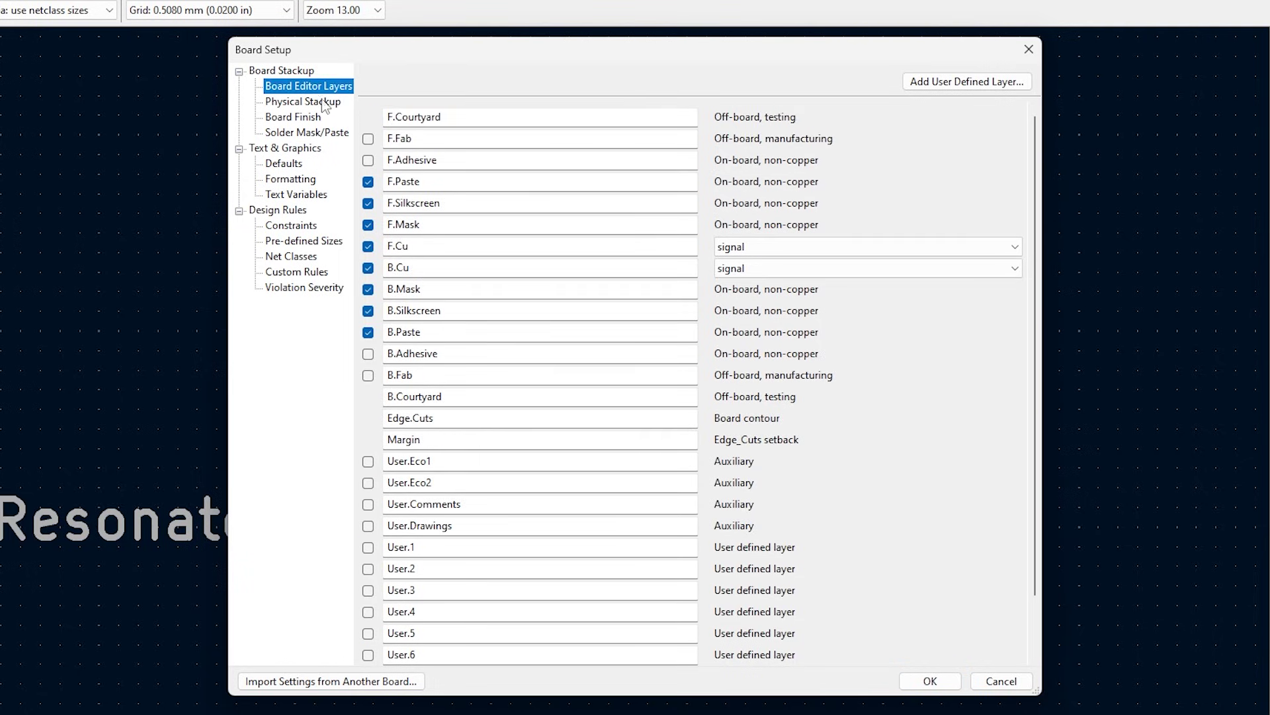
{"action": "left_click", "coordinate": [921, 682]}
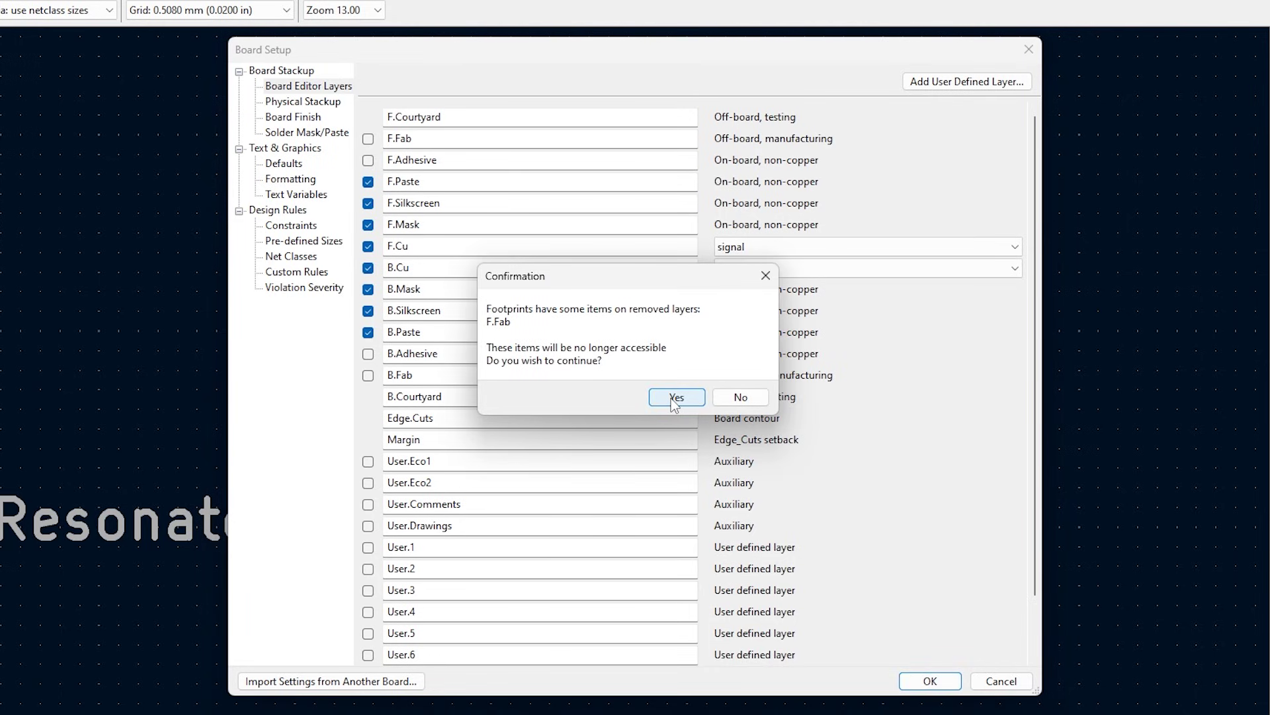
{"action": "left_click", "coordinate": [676, 399]}
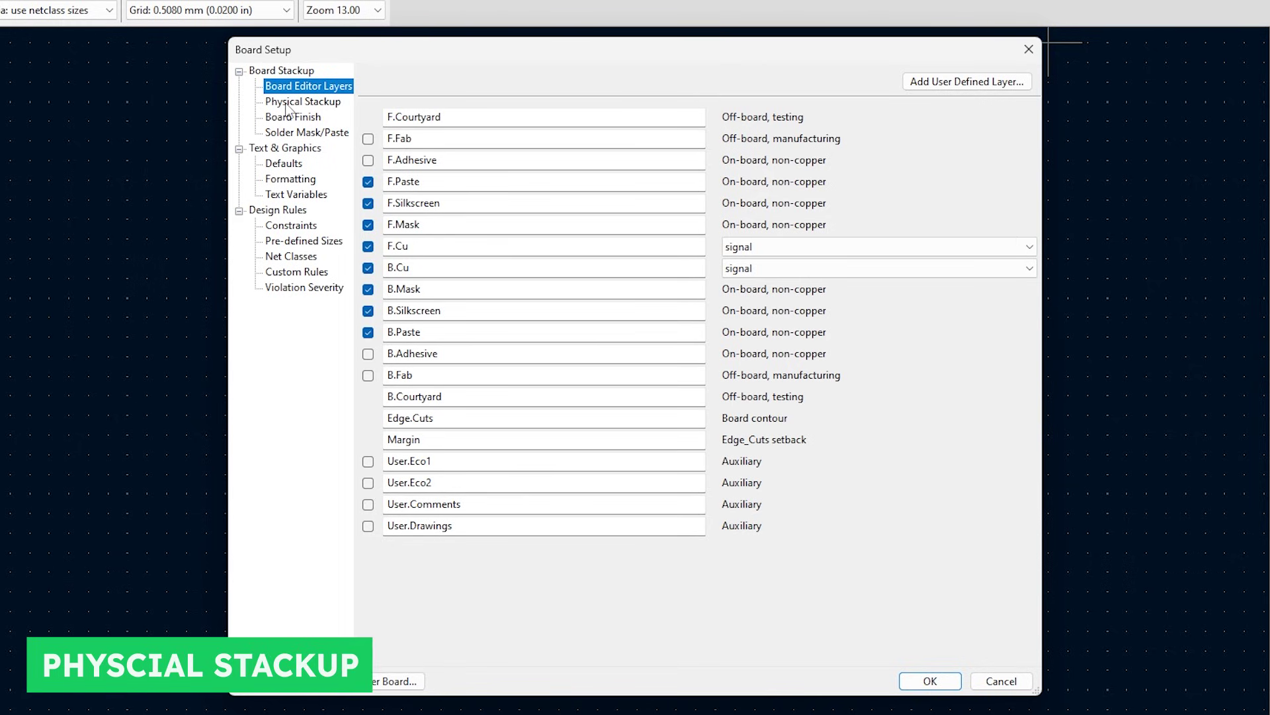
- Show Physical Stackup and keep the copper layer count at 2
{"action": "left_click", "coordinate": [291, 102]}
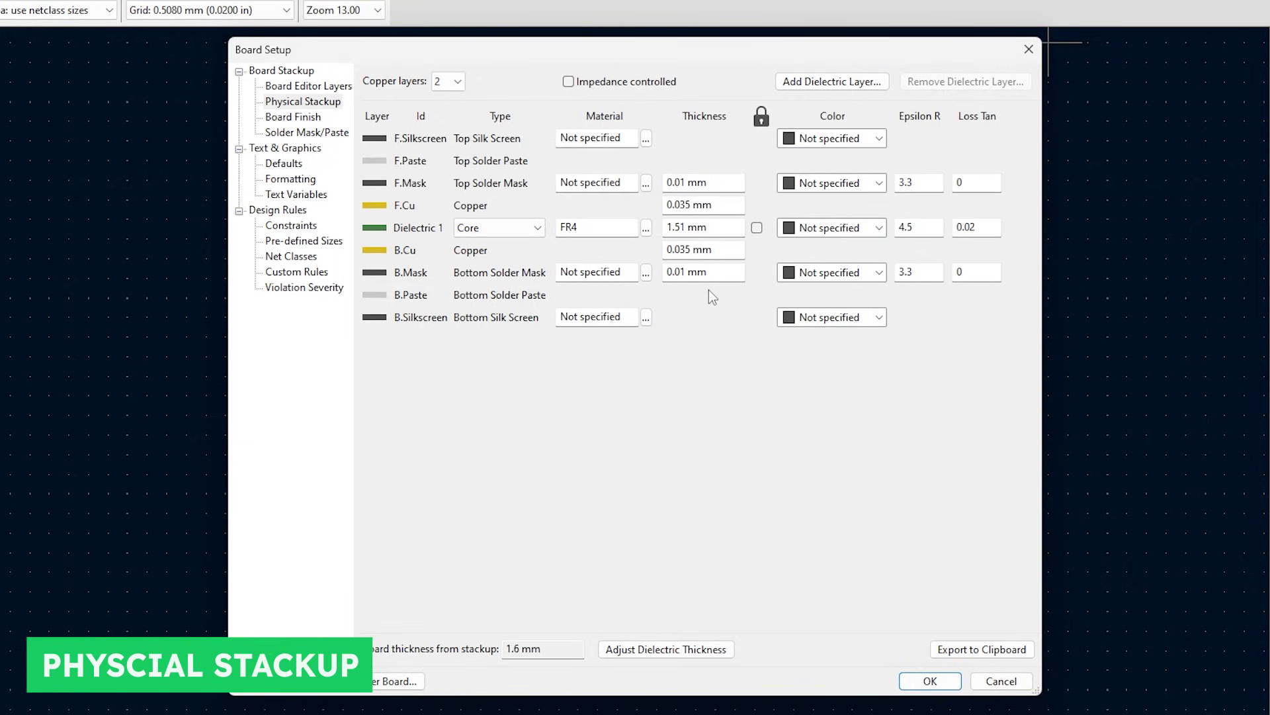
{"action": "left_click", "coordinate": [448, 81]}
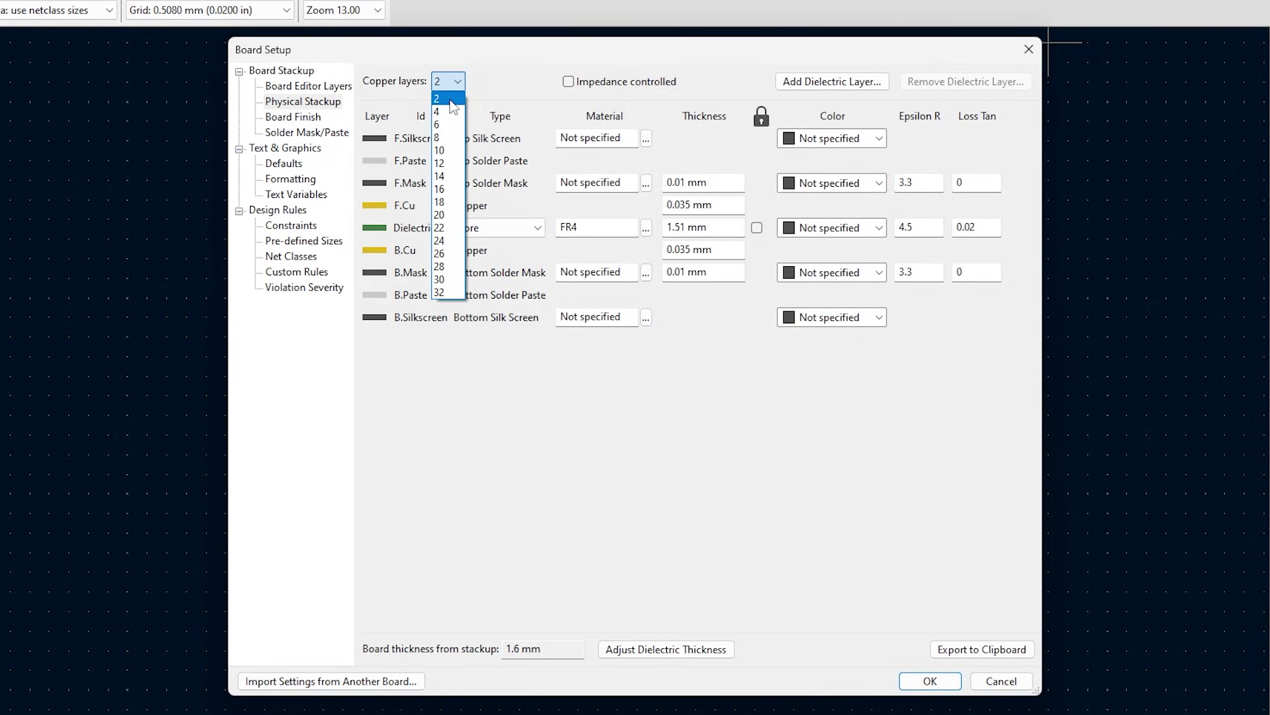
{"action": "left_click", "coordinate": [450, 100]}
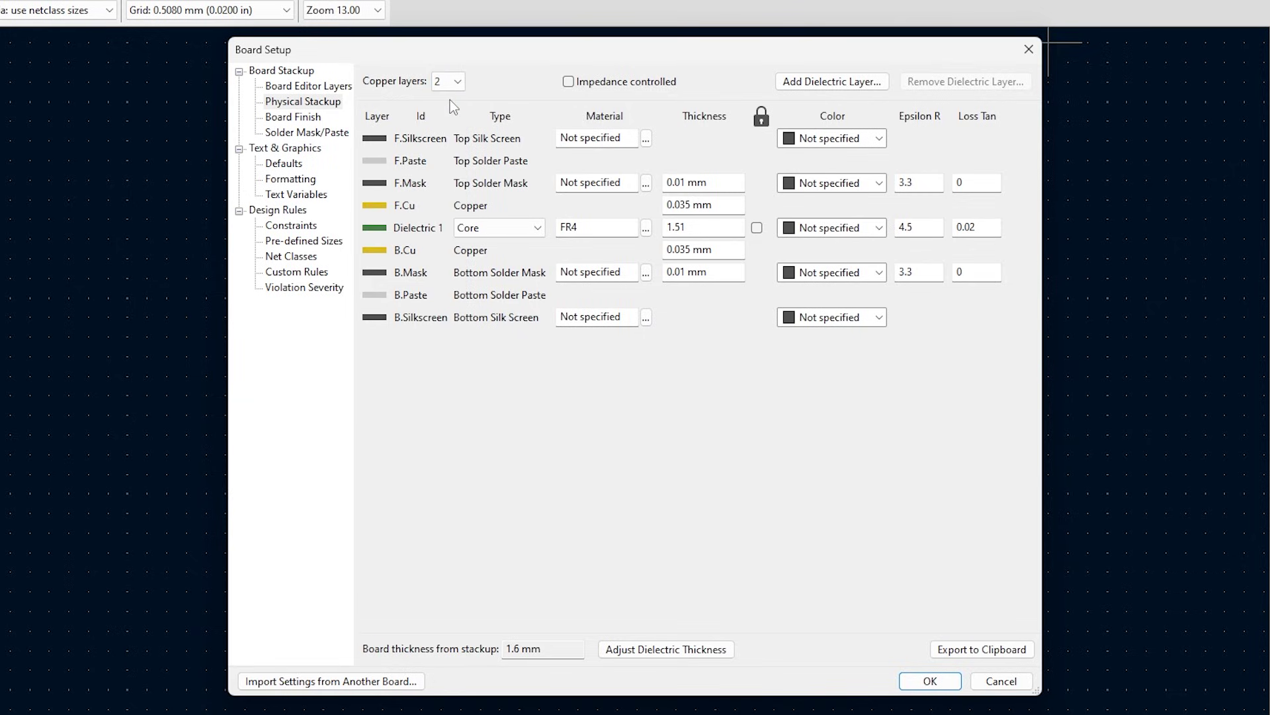
- Show Board Finish, leaving edge card connectors and copper finish at None
{"action": "left_click", "coordinate": [287, 119]}
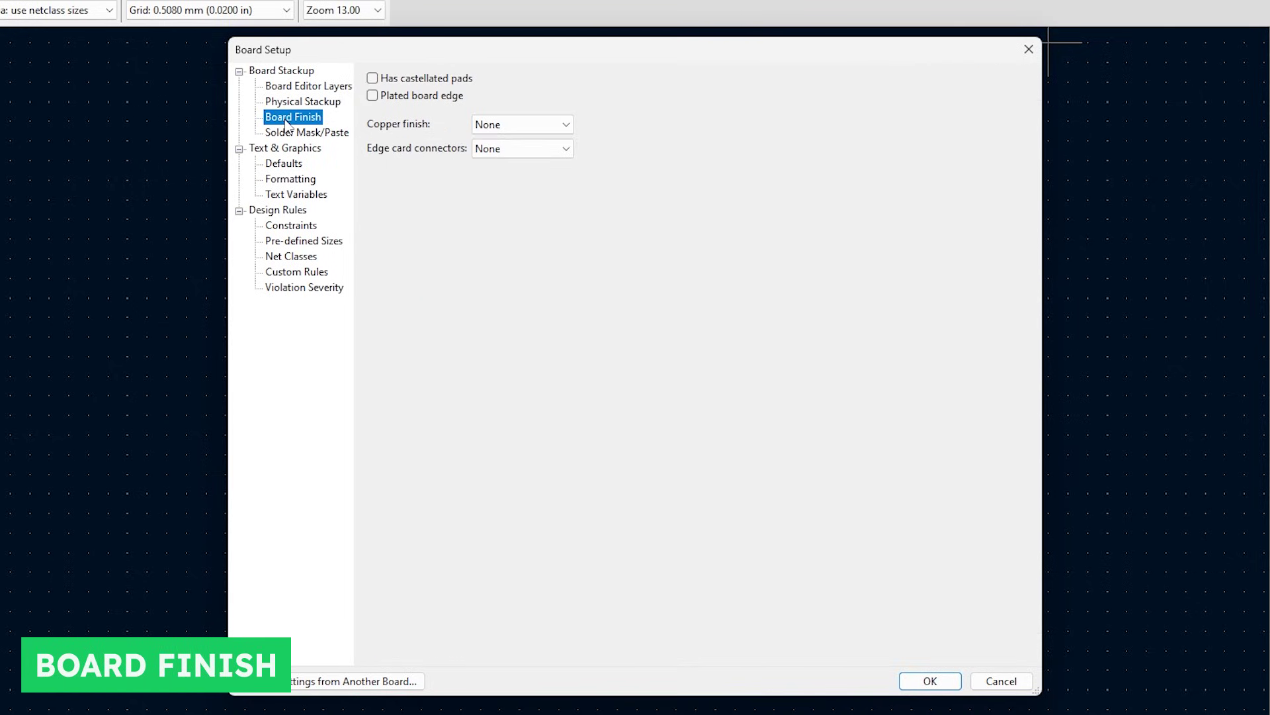
{"action": "left_click", "coordinate": [524, 150]}
{"action": "left_click", "coordinate": [522, 157]}
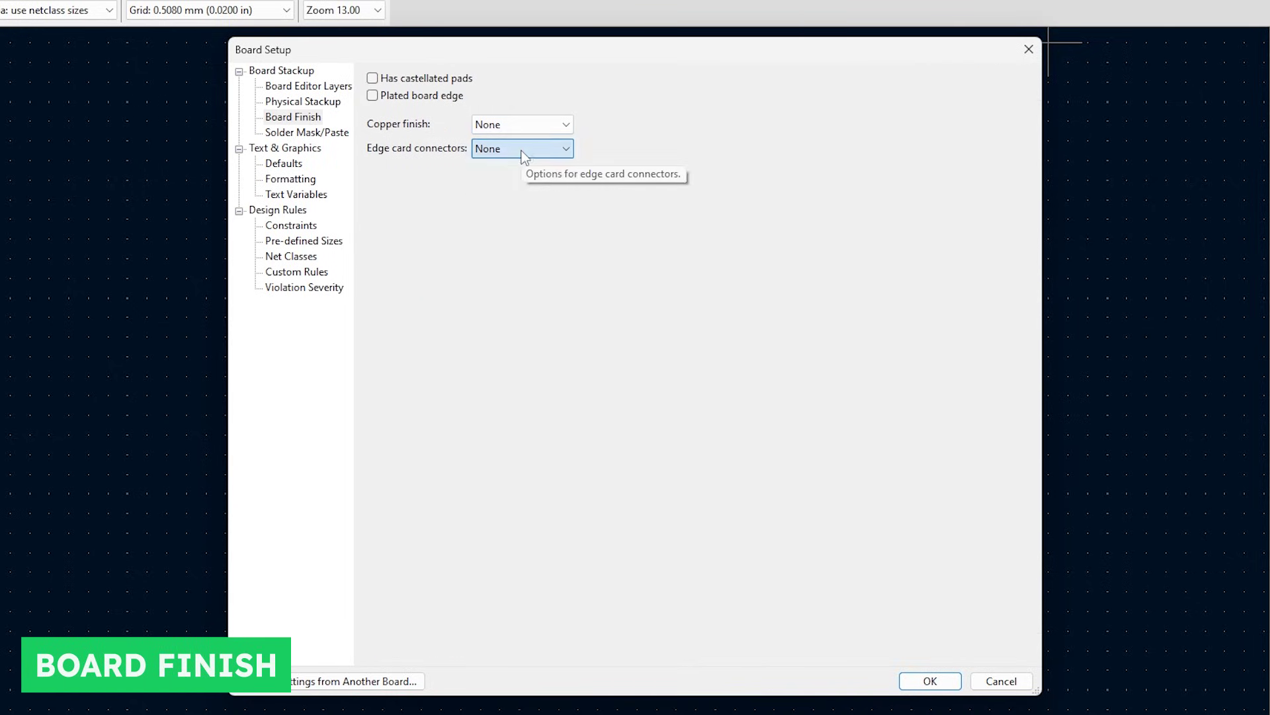
{"action": "left_click", "coordinate": [526, 127]}
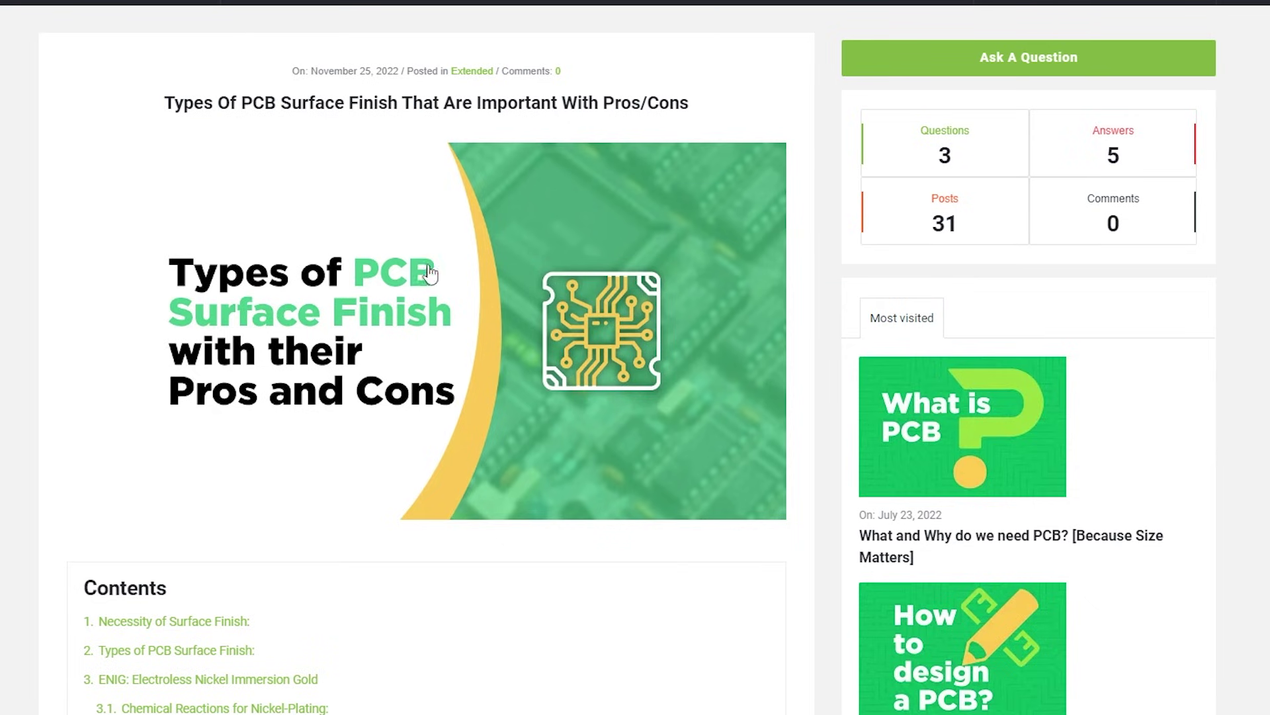
{"action": "scroll", "coordinate": [416, 466], "scroll_direction": "down", "scroll_amount": 6}
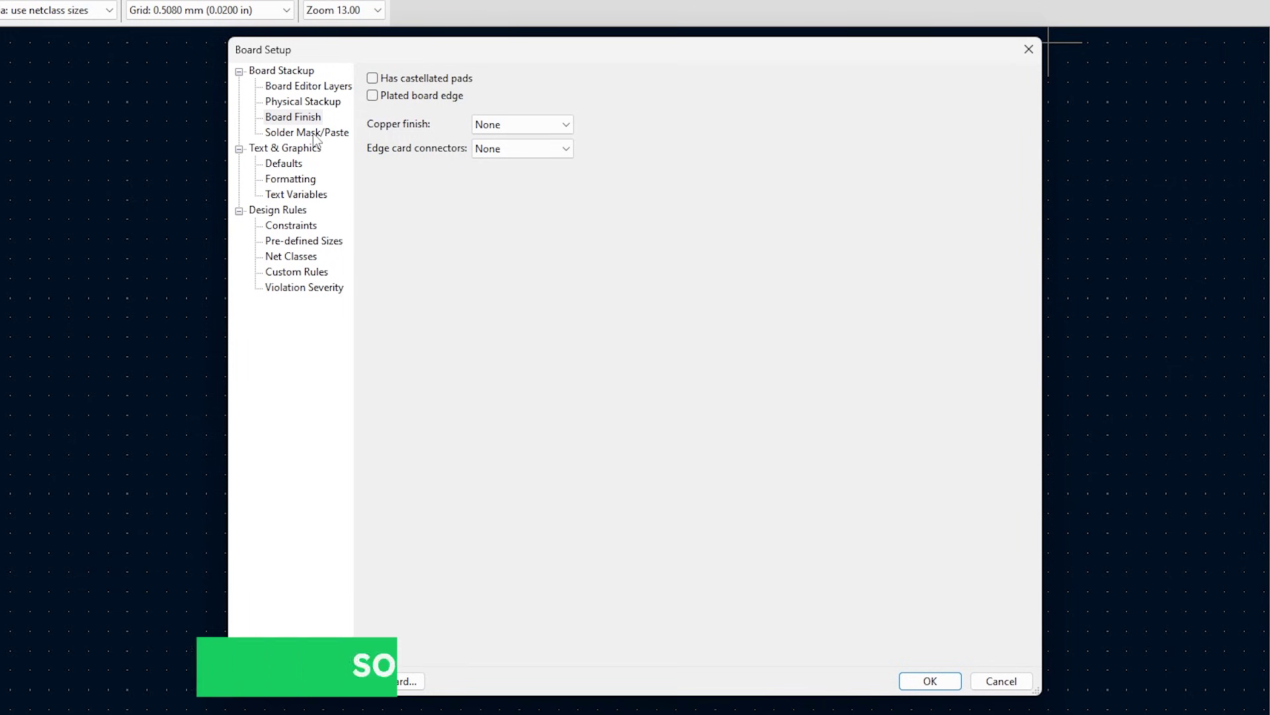
- Check mask expansion, web width, mask-to-copper and paste clearances, then show Text & Graphics Defaults
{"action": "left_click", "coordinate": [313, 134]}
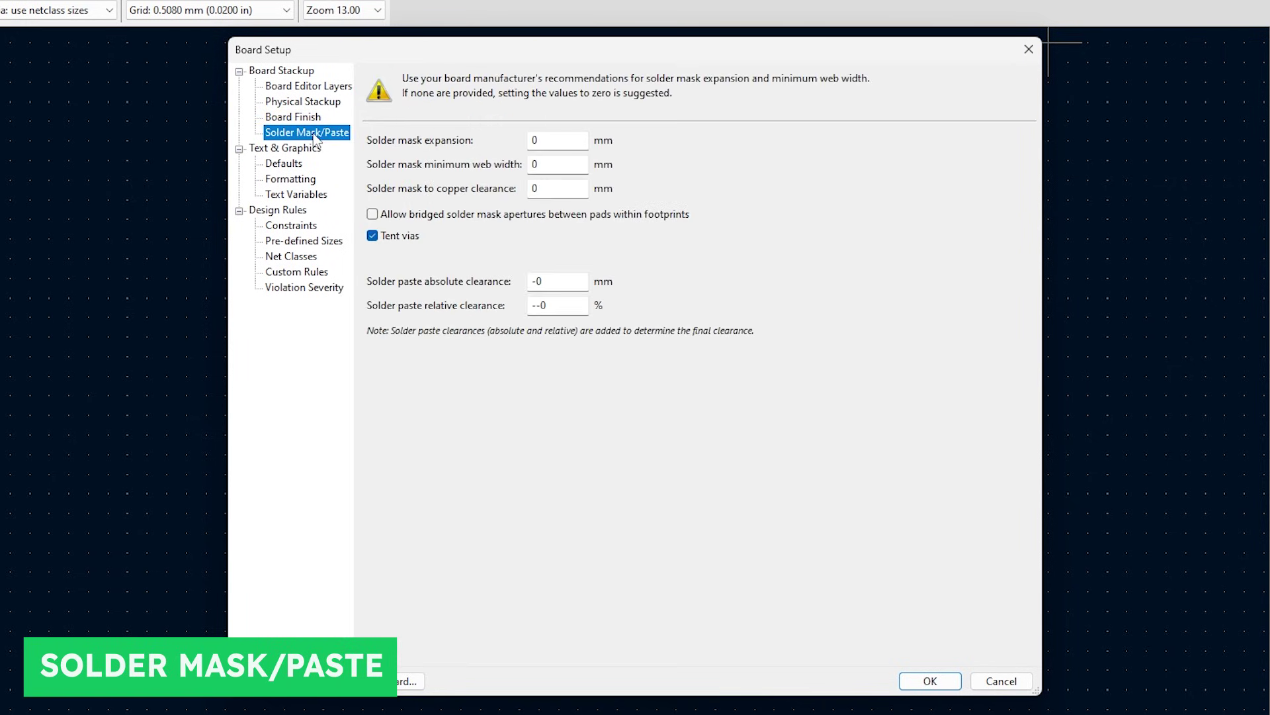
{"action": "left_click", "coordinate": [539, 141]}
{"action": "left_click", "coordinate": [535, 164]}
{"action": "left_click", "coordinate": [533, 190]}
{"action": "left_click", "coordinate": [537, 283]}
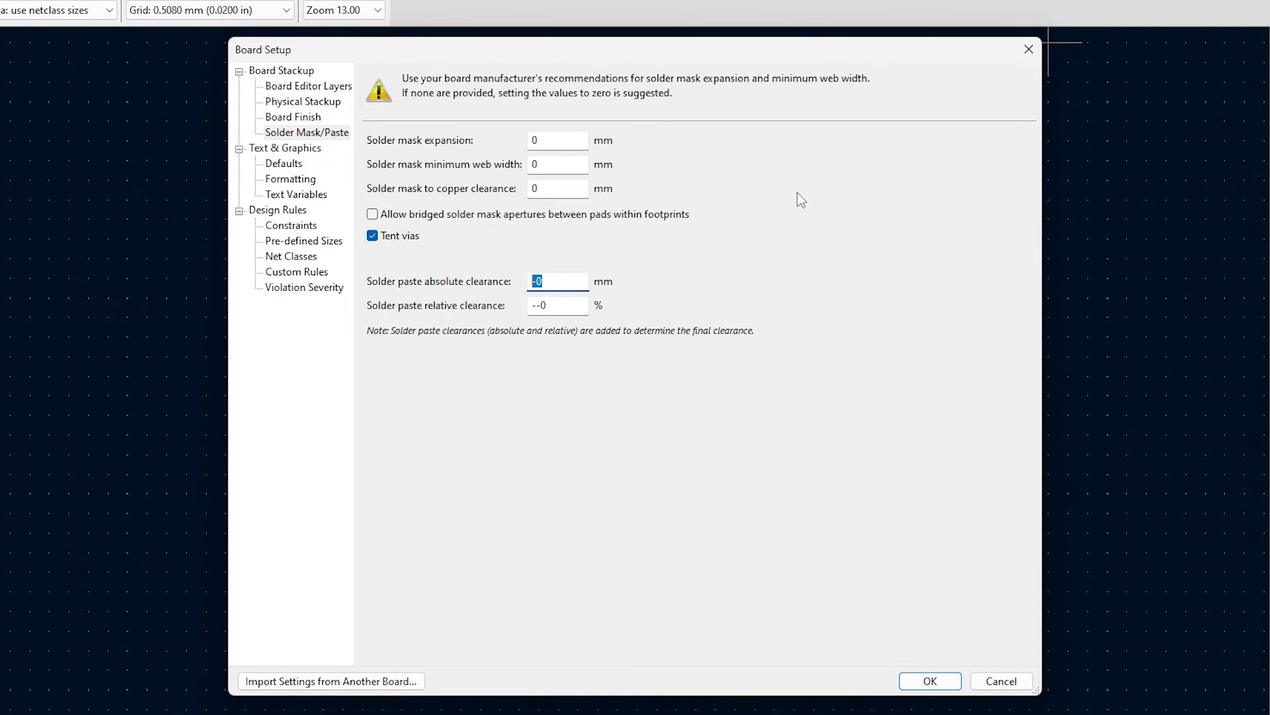
{"action": "left_click", "coordinate": [296, 164]}
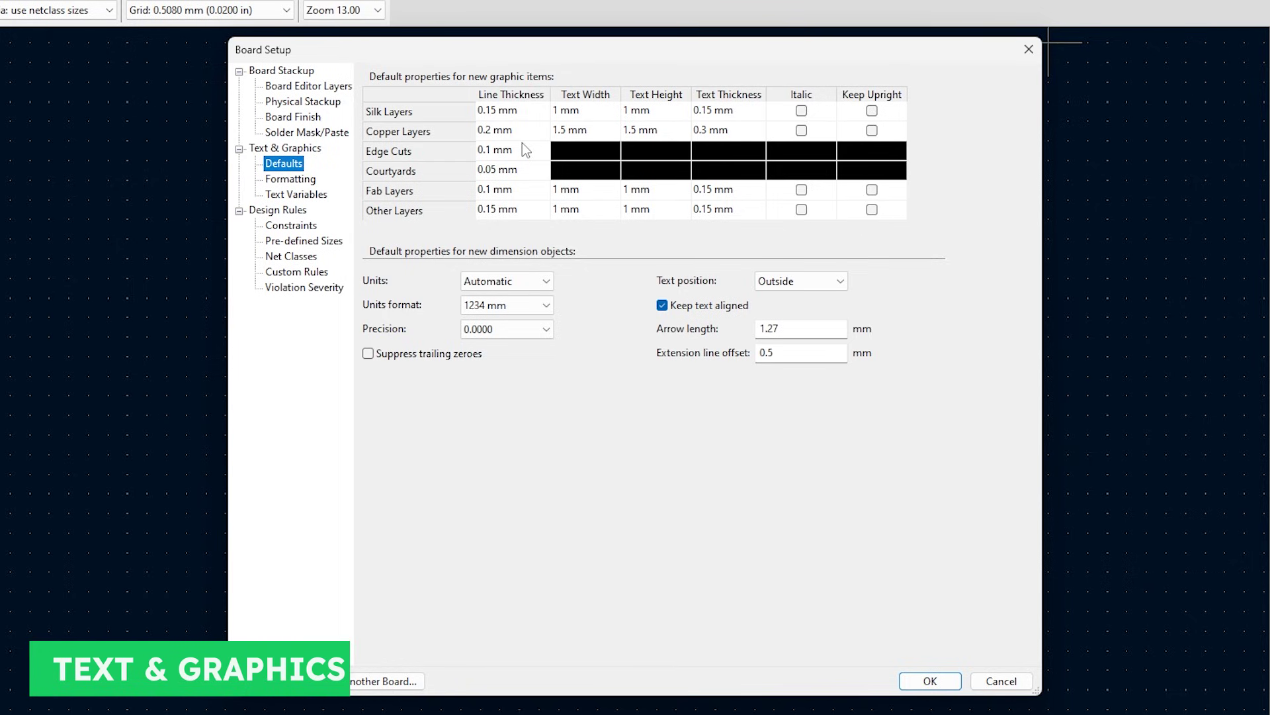
- Show Design Rules > Constraints, then open the category list on the browser question form
{"action": "left_click", "coordinate": [291, 225]}
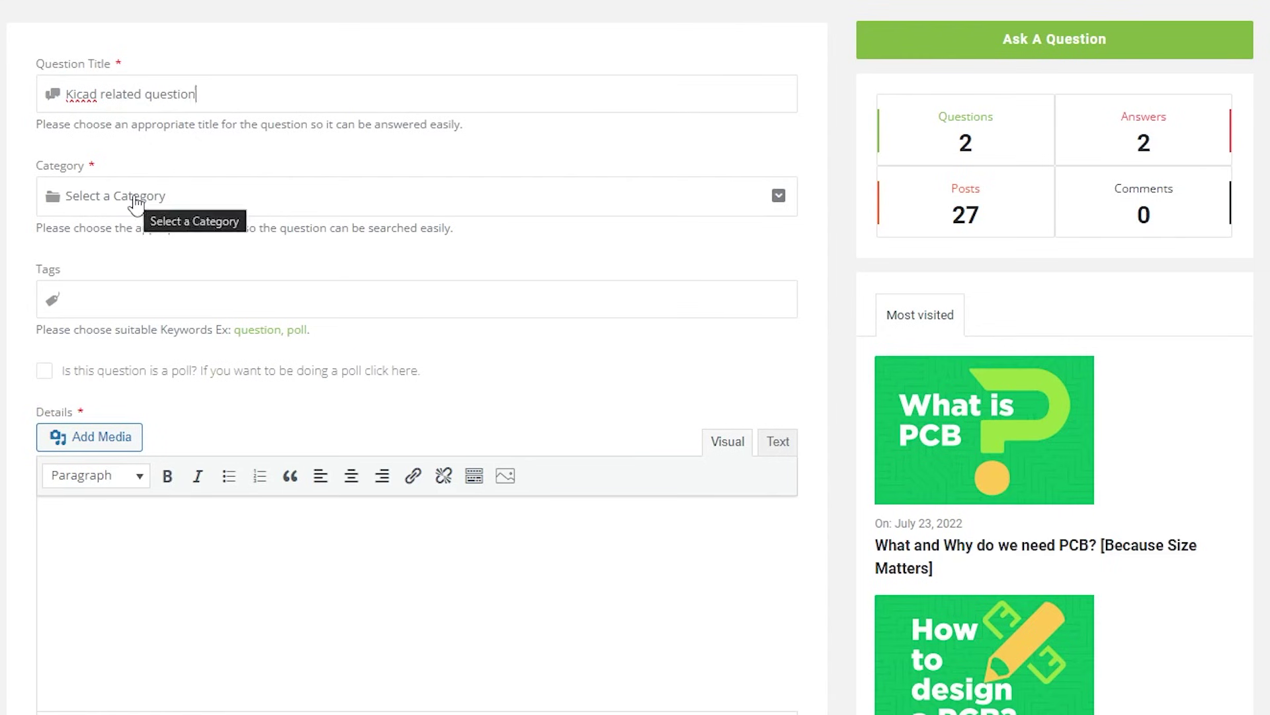
{"action": "left_click", "coordinate": [133, 197]}
{"action": "scroll", "coordinate": [124, 357], "scroll_direction": "down", "scroll_amount": 1}
- Pick Design Software as the question category and enter 'kicad' as a tag
{"action": "scroll", "coordinate": [132, 410], "scroll_direction": "up", "scroll_amount": 2}
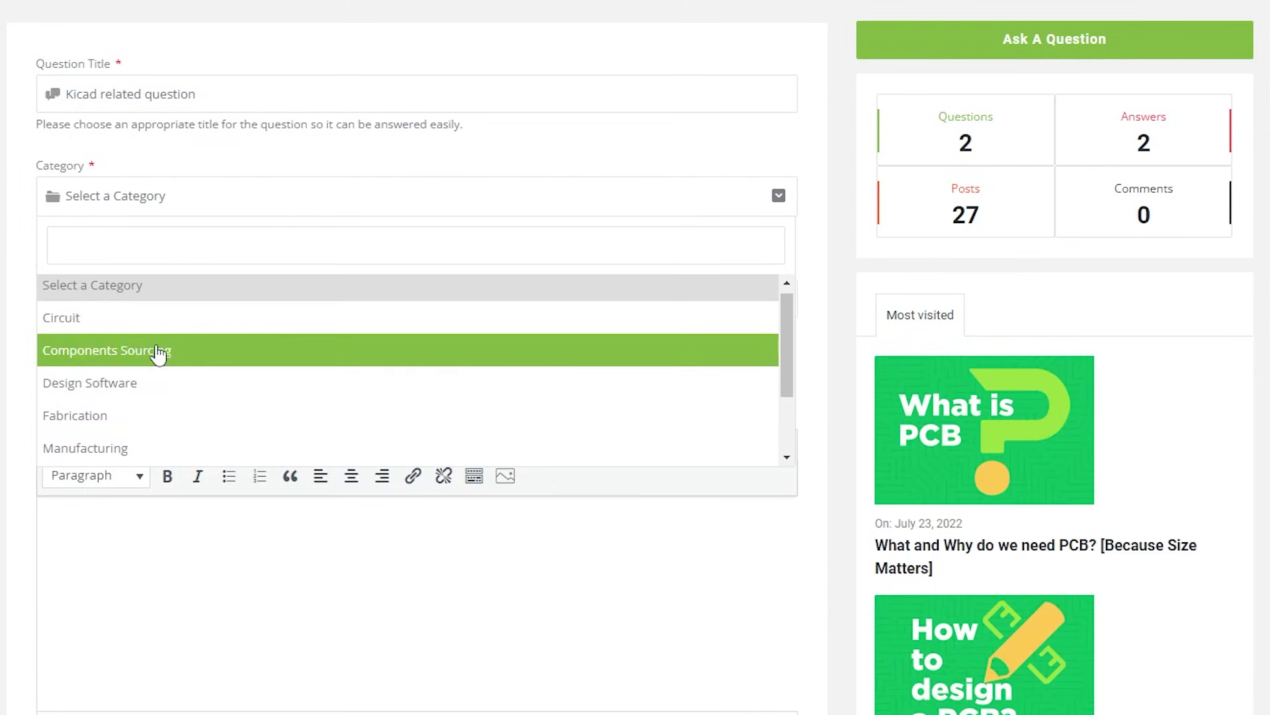
{"action": "left_click", "coordinate": [136, 382]}
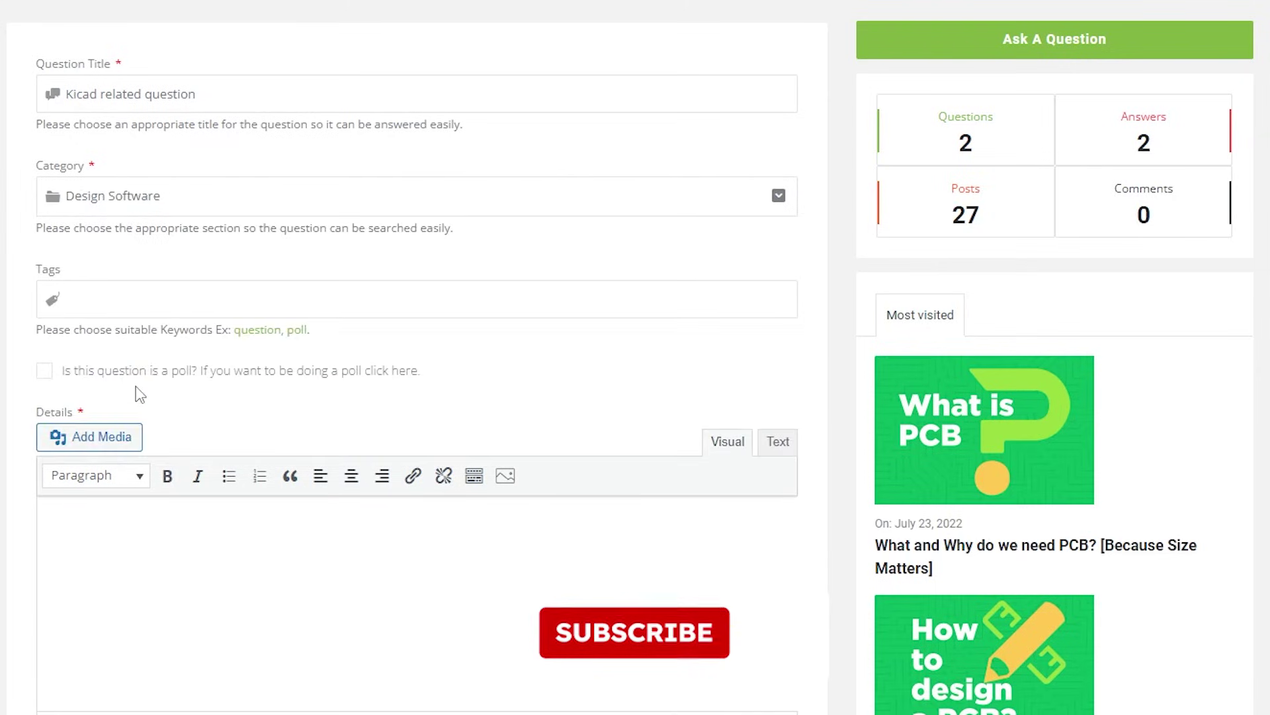
{"action": "left_click", "coordinate": [139, 295]}
{"action": "type", "text": "kicad"}
{"action": "key", "text": "Return"}
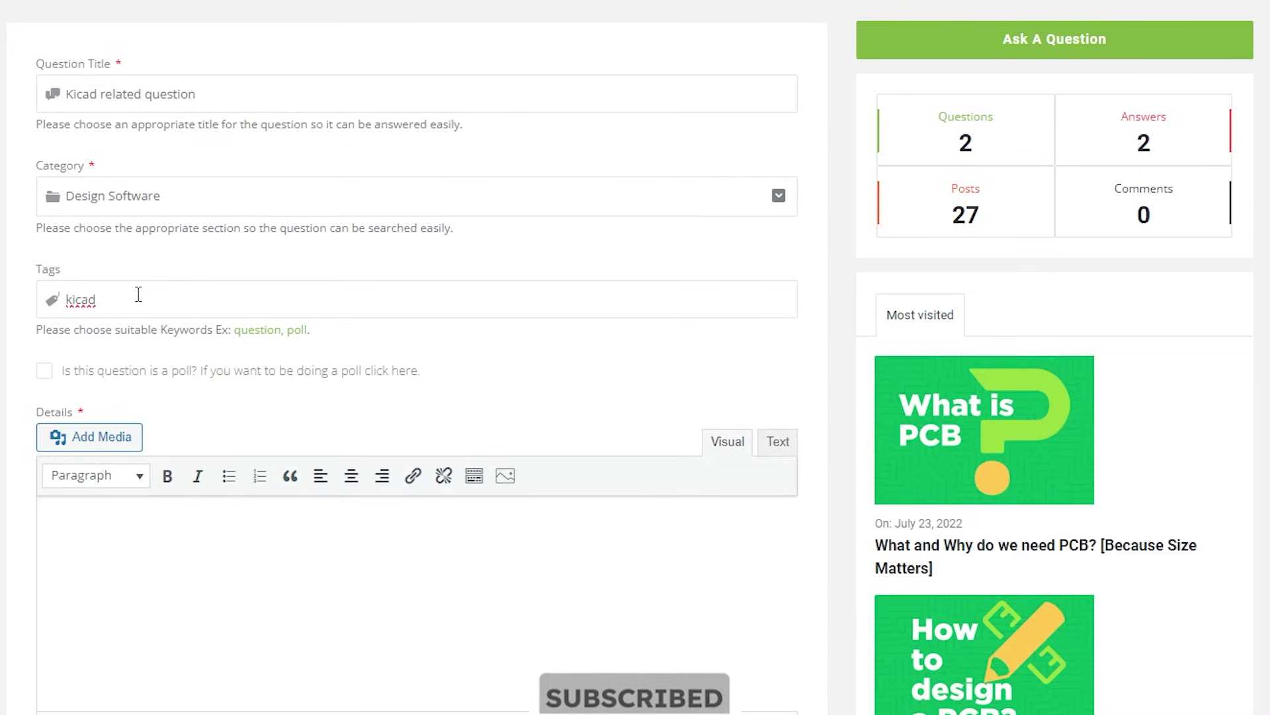